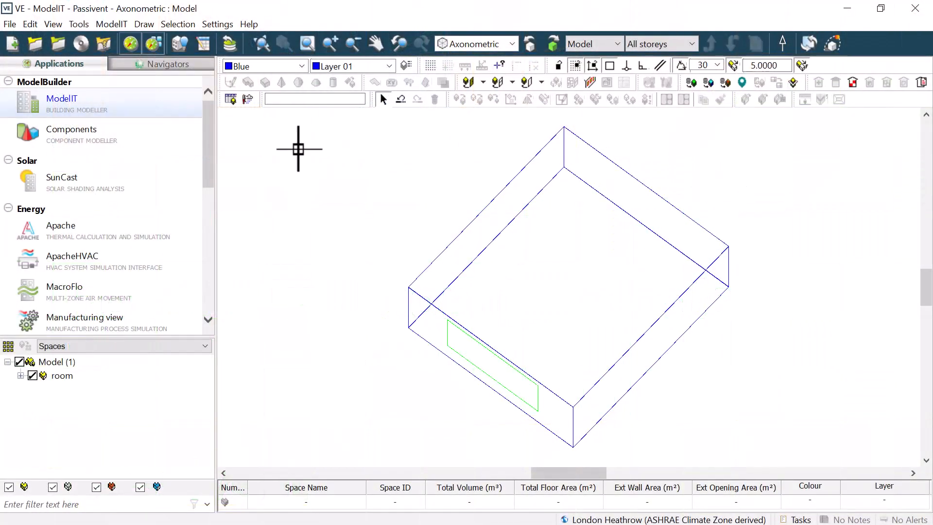
# Step: Open the Passivent Roof Ventilation Terminals navigator from the Partners group
pyautogui.click(178, 66)
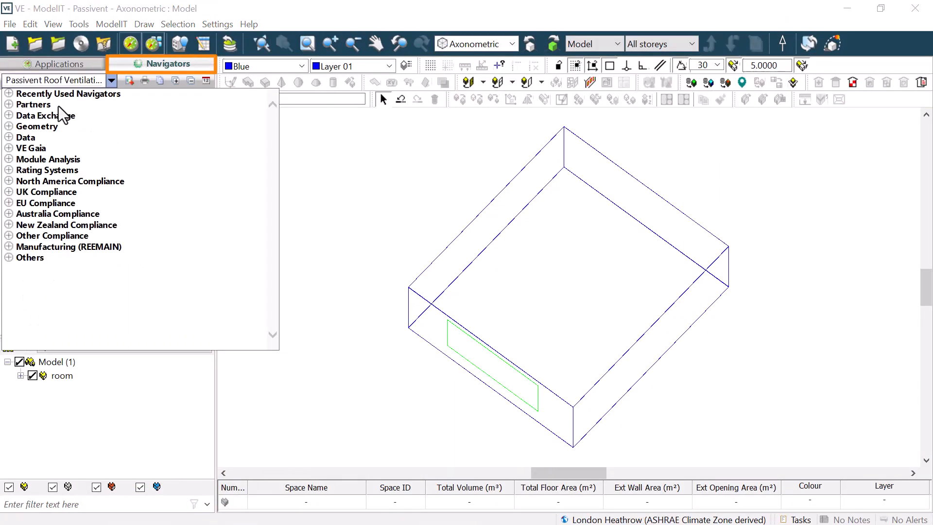
pyautogui.click(48, 106)
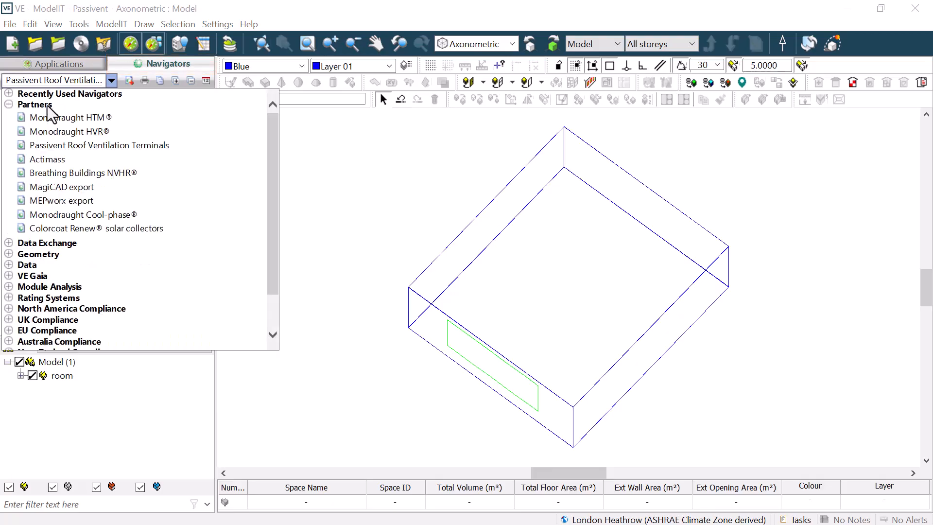
pyautogui.click(88, 147)
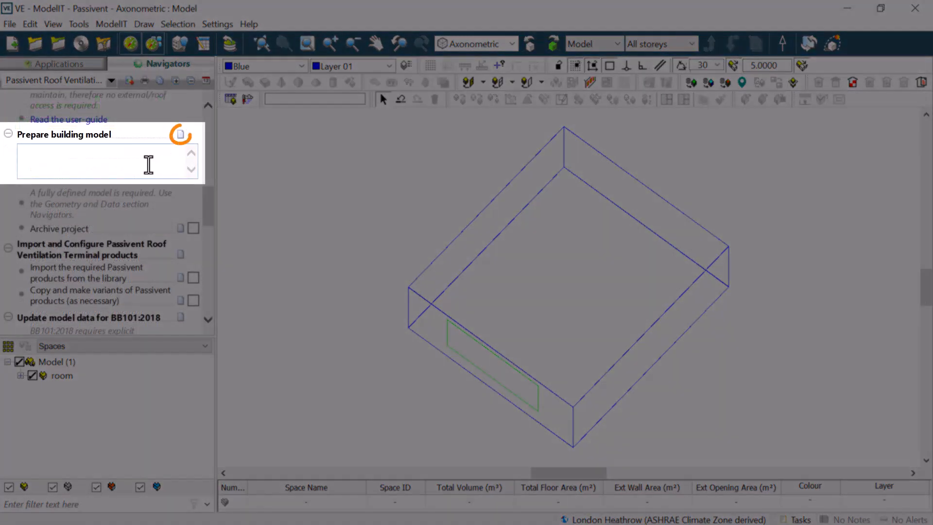
# Step: Add the note "classroom model" to the Prepare building model section and mark Archive project as complete
pyautogui.click(148, 165)
pyautogui.write('classroom model')
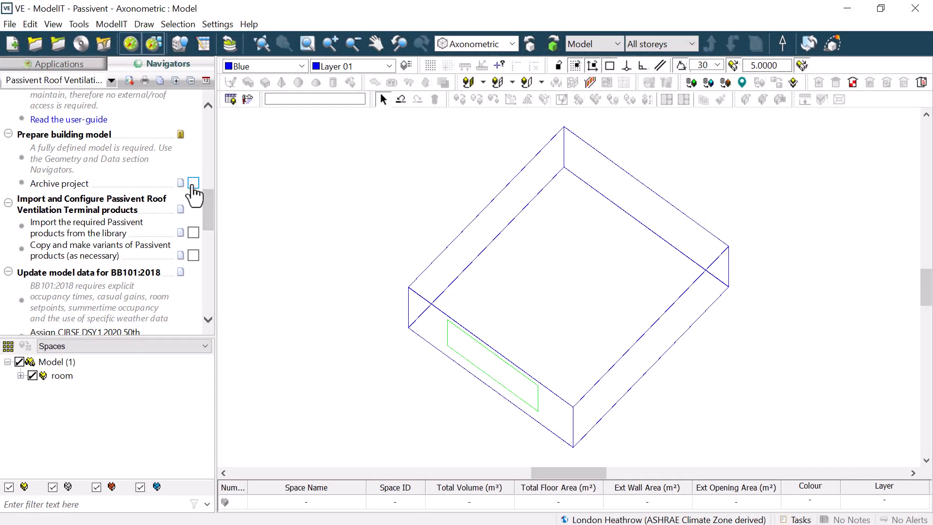
pyautogui.click(193, 183)
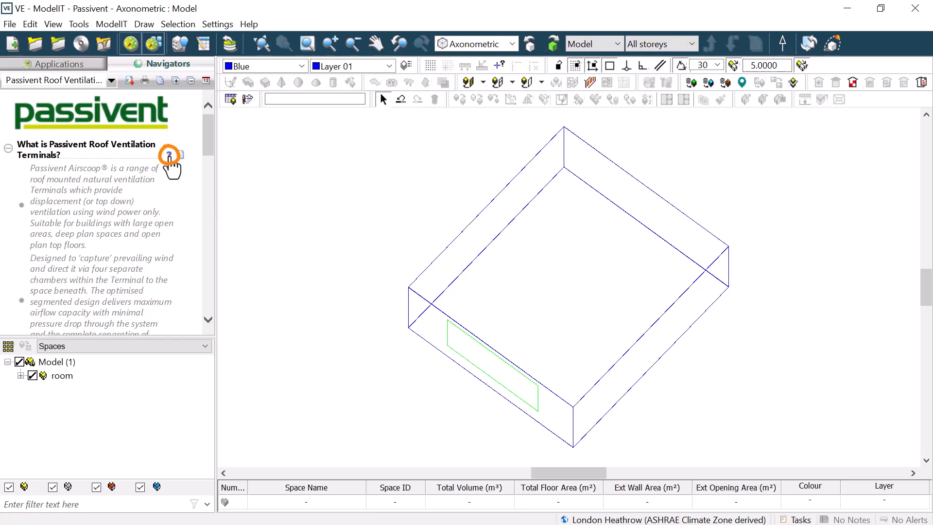
# Step: Open the help for the What is Passivent Roof Ventilation Terminals section and look through the navigator's introduction to the user-guide link
pyautogui.click(169, 155)
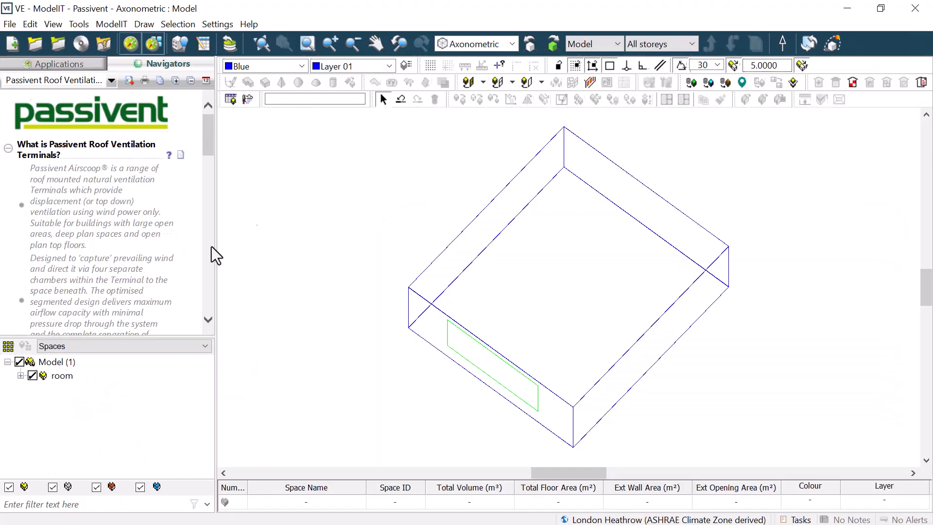
pyautogui.scroll(-5, 206, 276)
pyautogui.scroll(-5, 206, 276)
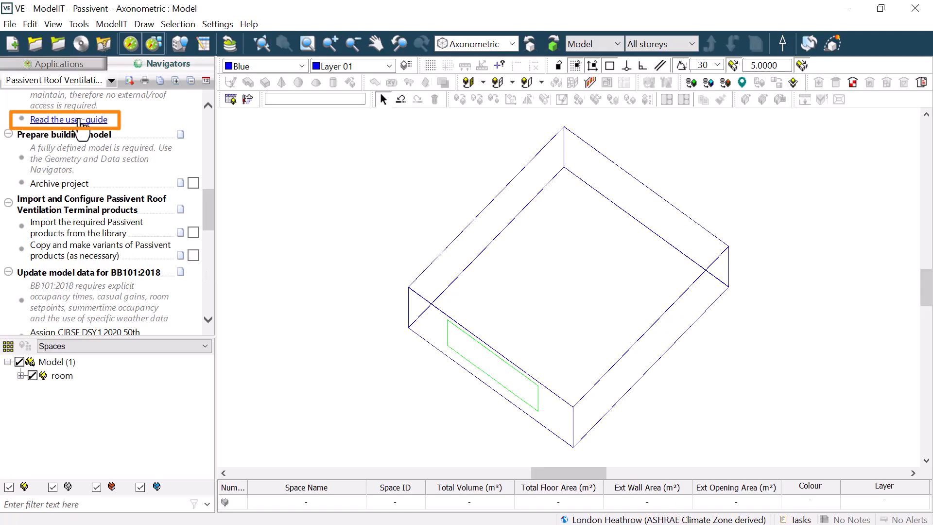
# Step: Add the note "classroom model" to the Prepare building model section and close the note
pyautogui.click(180, 136)
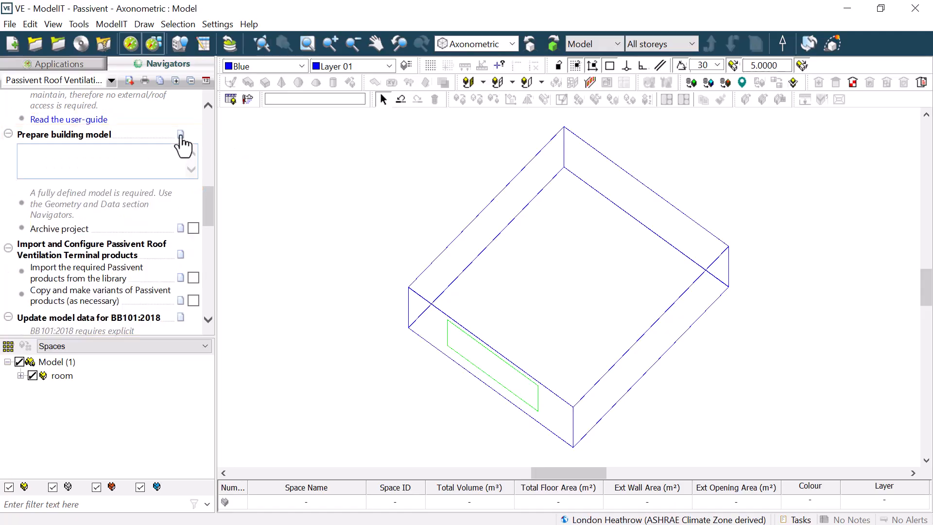
pyautogui.write('classroom model')
pyautogui.click(181, 135)
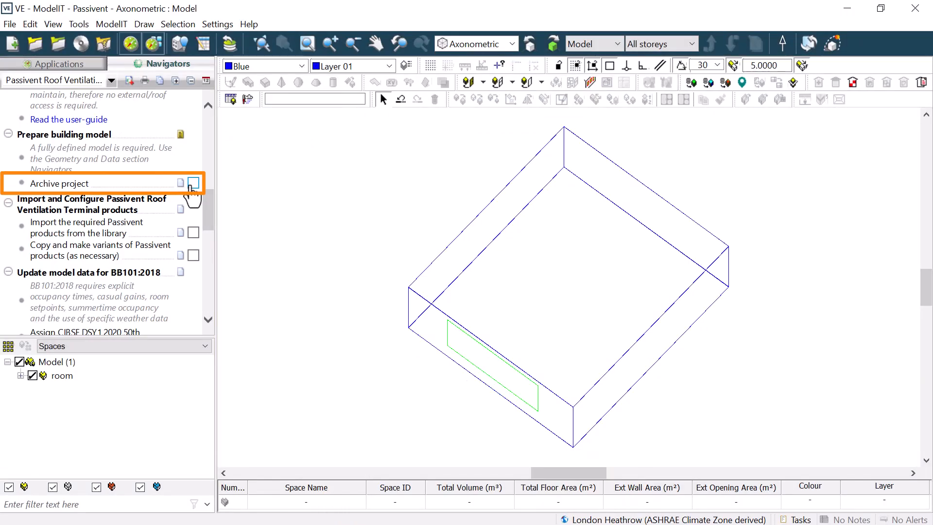
# Step: Create a project archive with the default location and filename, and mark Archive project as complete
pyautogui.click(64, 184)
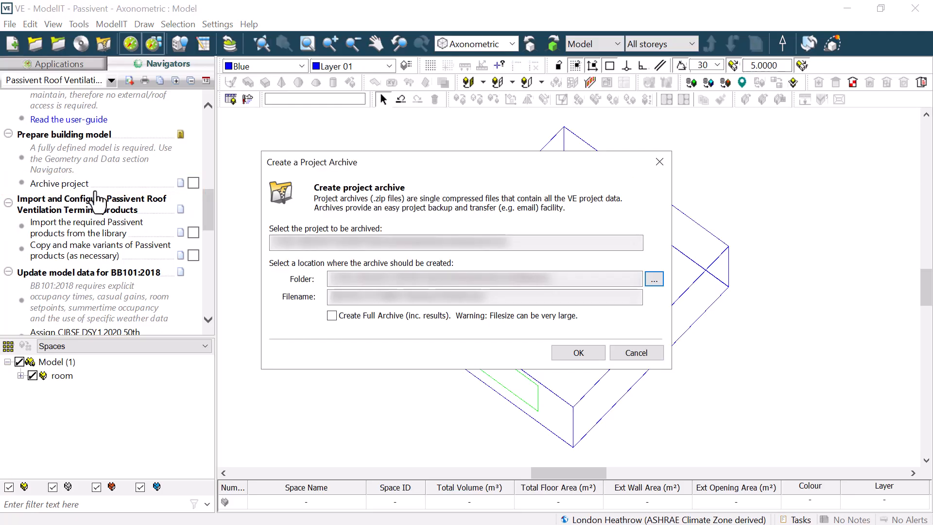
pyautogui.click(585, 352)
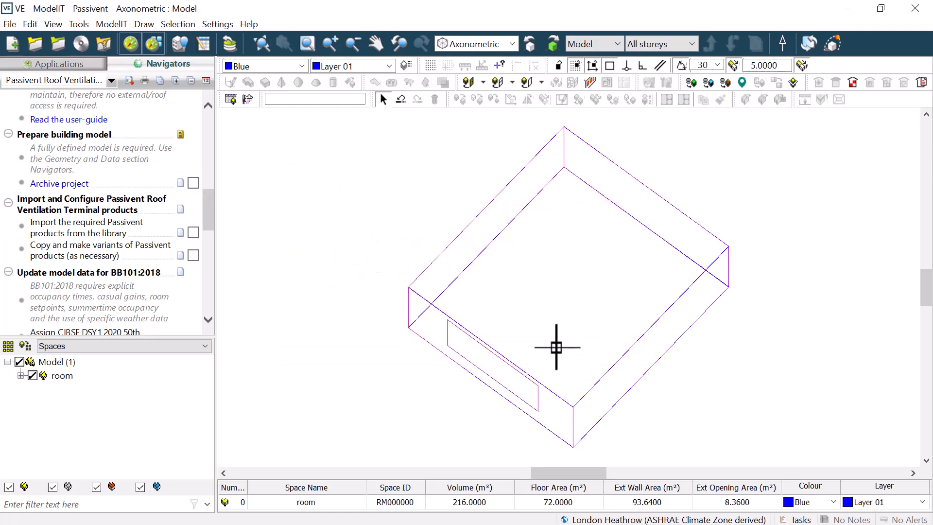
pyautogui.click(193, 182)
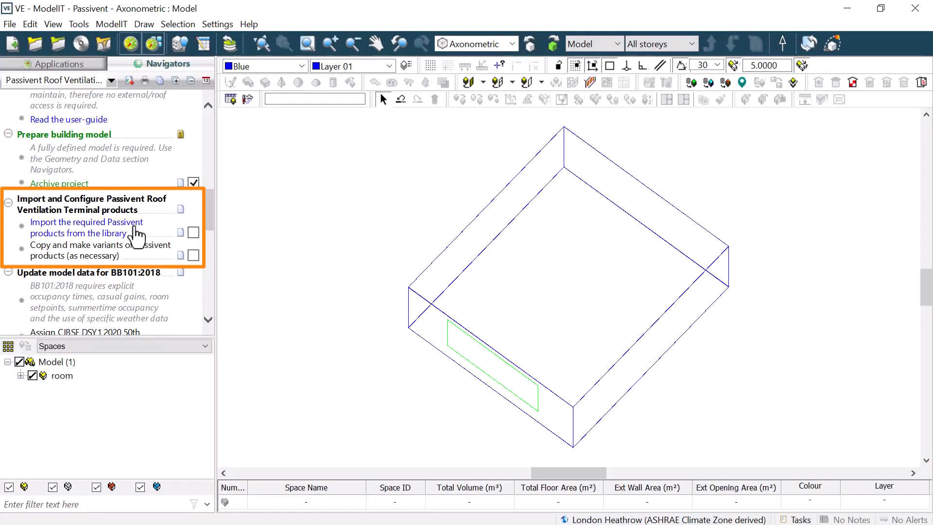
# Step: Open the Passivent product library and preview the 1025mm x 1025mm Square Airscoop without low level inlets
pyautogui.click(136, 230)
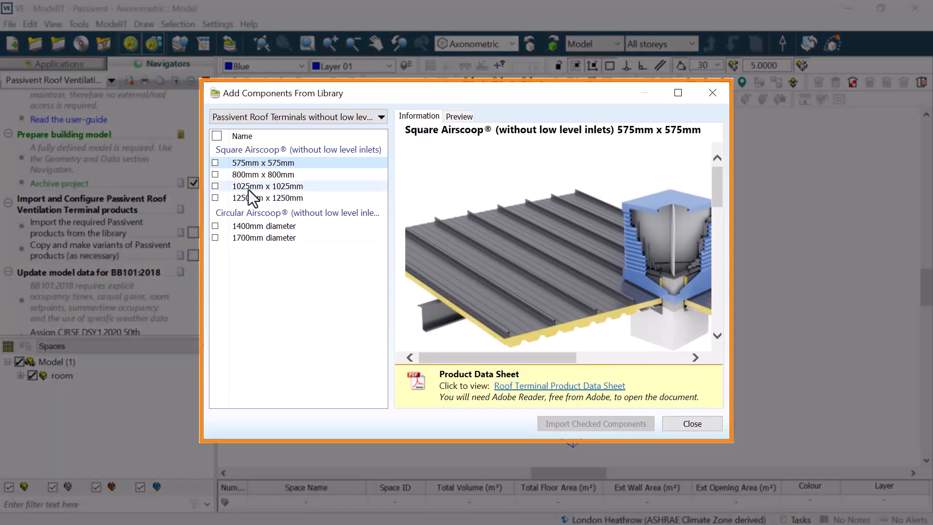
pyautogui.click(248, 189)
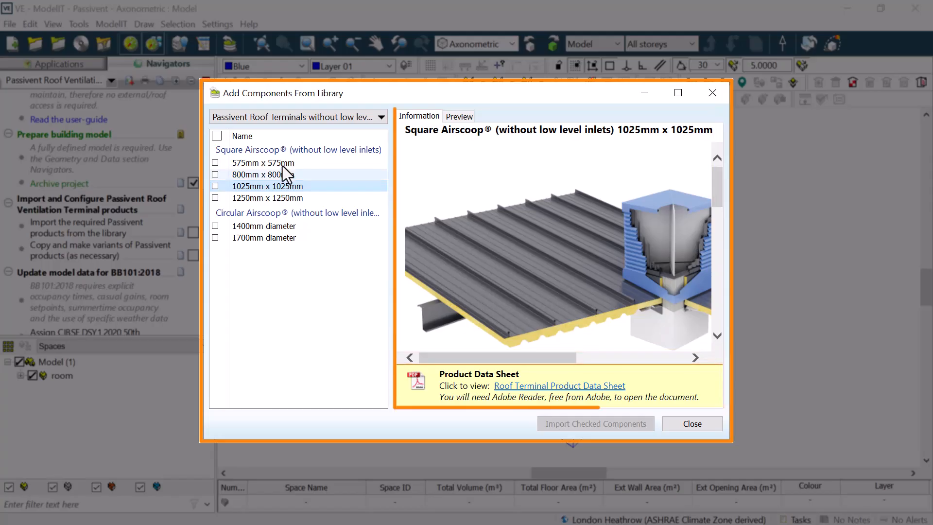
pyautogui.click(468, 118)
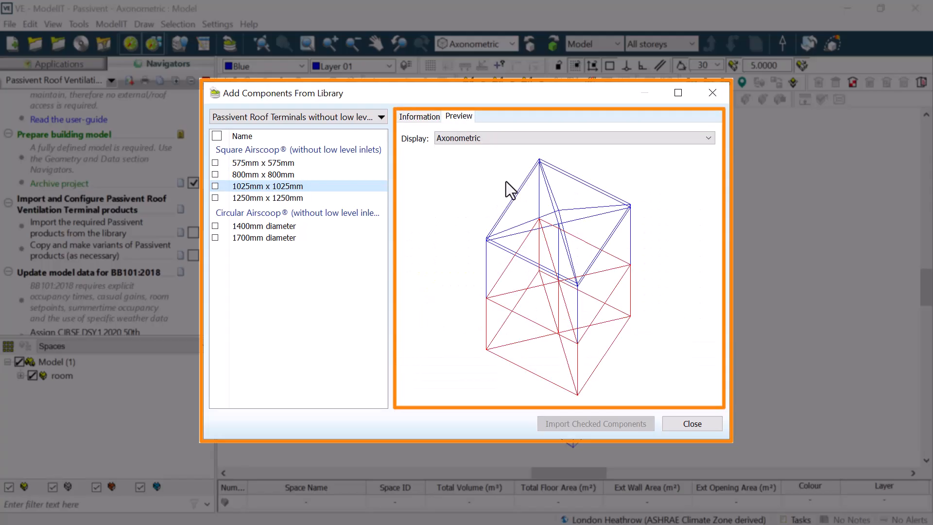
# Step: Import the 1025mm x 1025mm Square Airscoop into the project and mark the product import task as complete
pyautogui.click(215, 186)
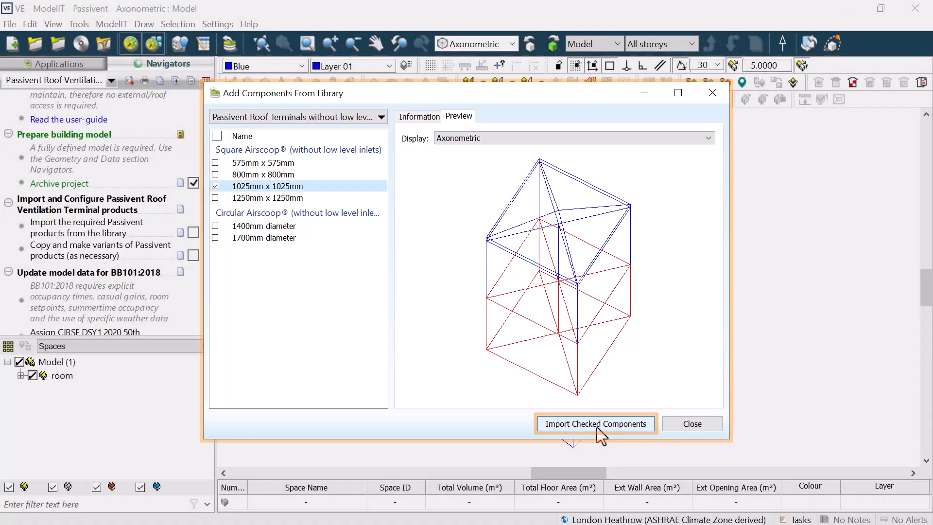
pyautogui.click(599, 428)
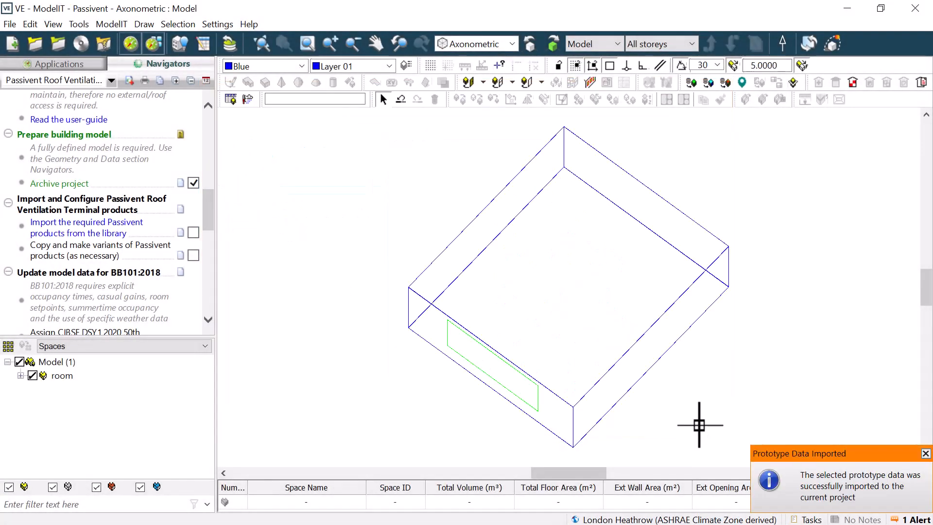
pyautogui.click(926, 453)
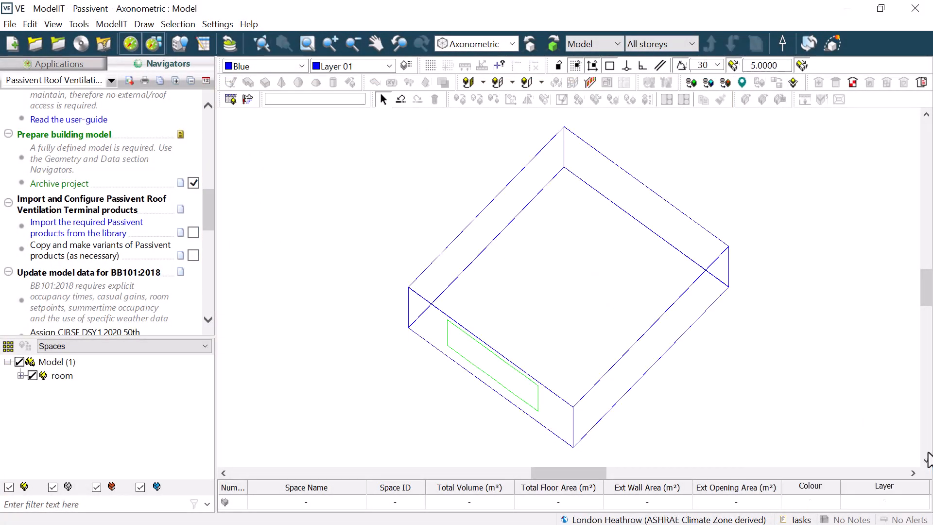
pyautogui.click(192, 234)
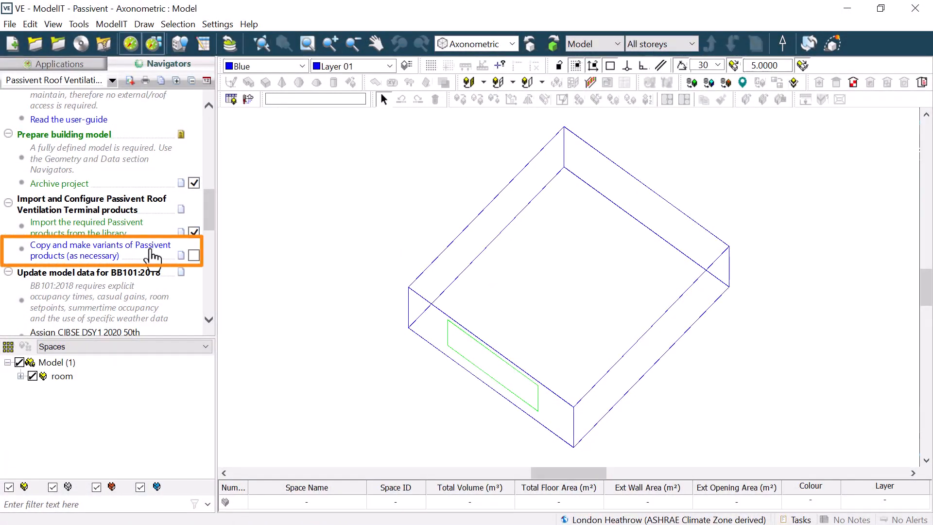
# Step: Start the product variants task and display the imported Square Airscoop component from Passivent's Roof terminals
pyautogui.click(152, 256)
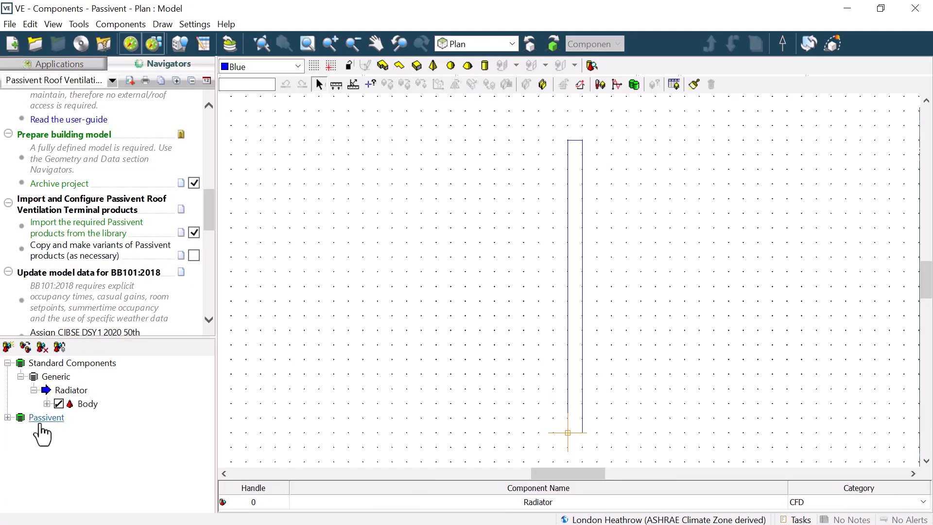
pyautogui.click(7, 416)
pyautogui.click(20, 431)
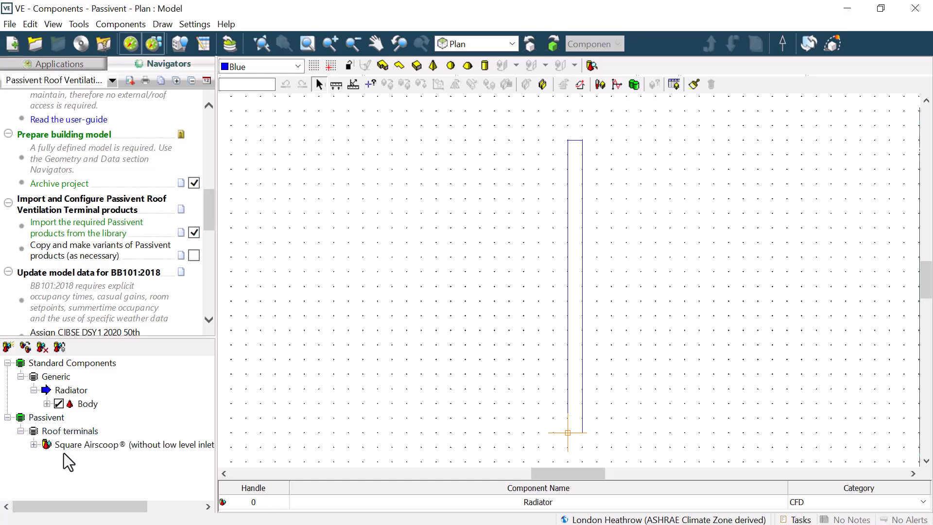
pyautogui.click(96, 445)
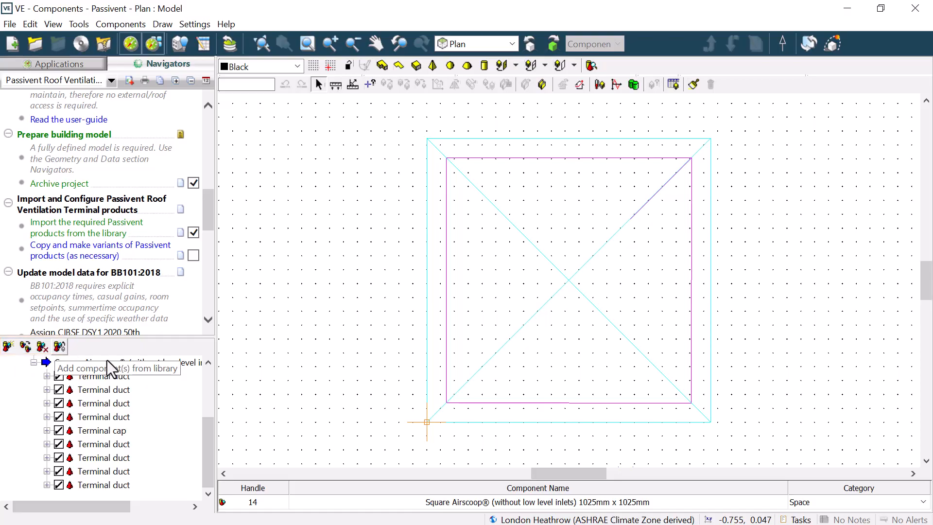
# Step: Examine the Square Airscoop's component properties, including its category, type and product information
pyautogui.rightClick(142, 369)
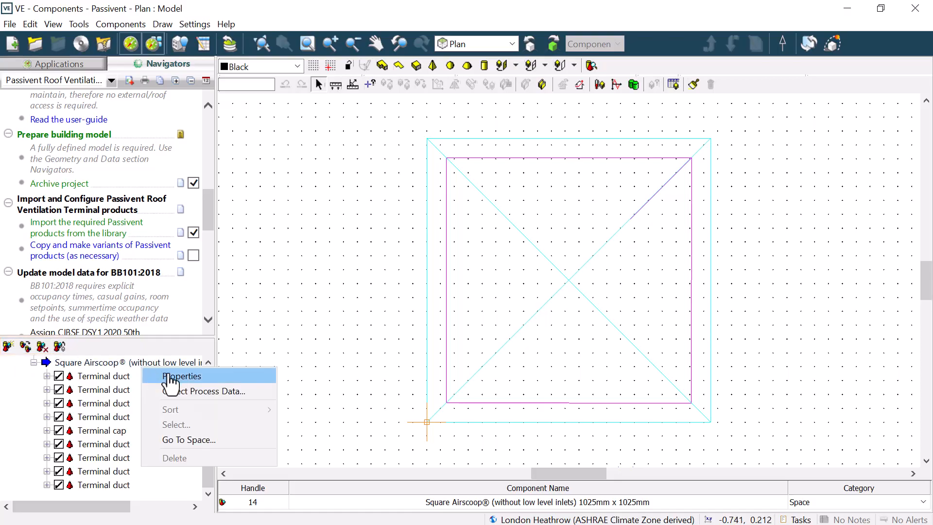
pyautogui.click(213, 377)
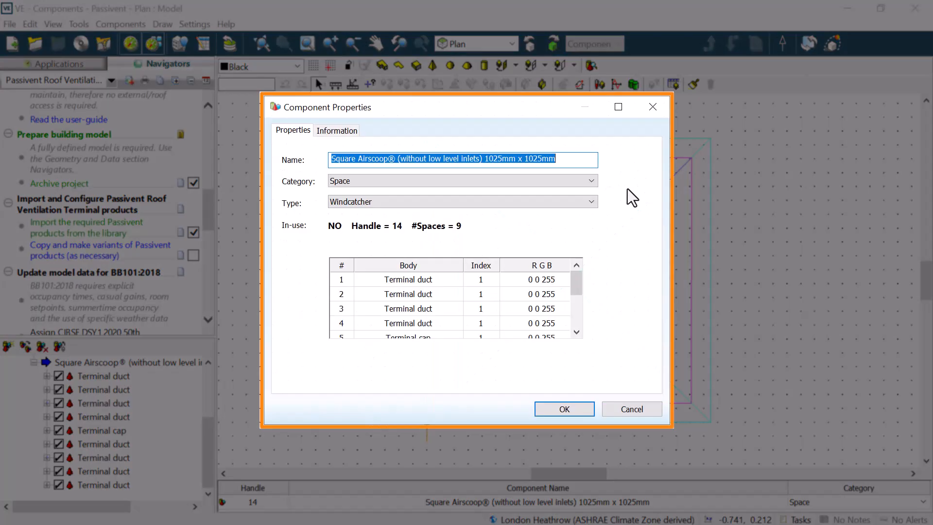
pyautogui.click(590, 182)
pyautogui.click(593, 180)
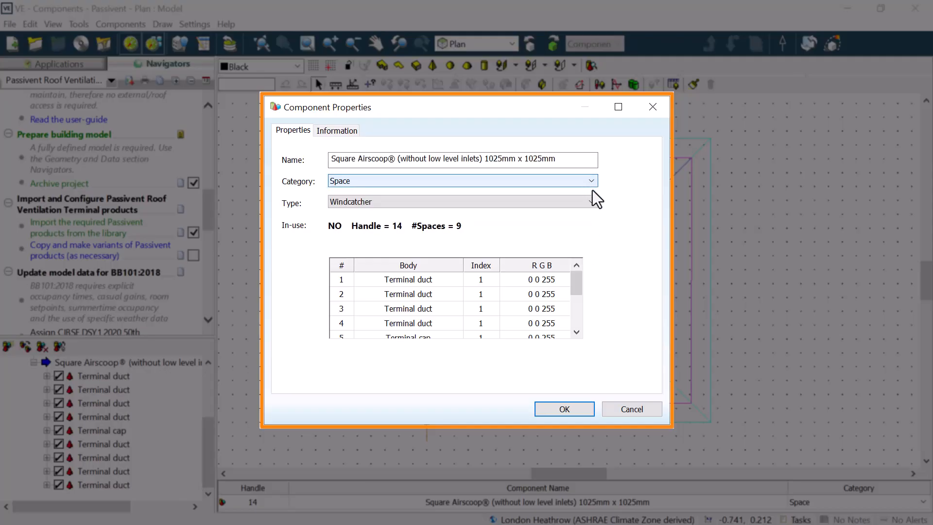
pyautogui.click(592, 202)
pyautogui.click(592, 202)
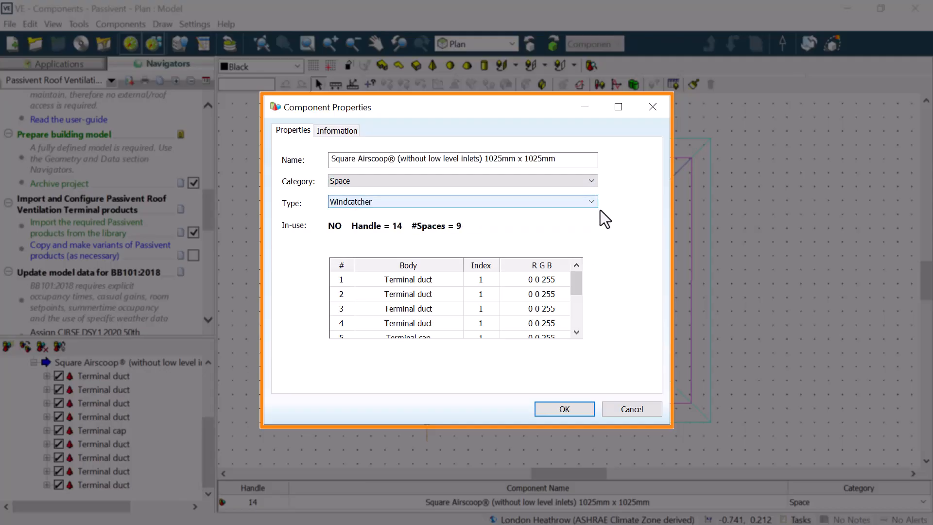
pyautogui.click(340, 131)
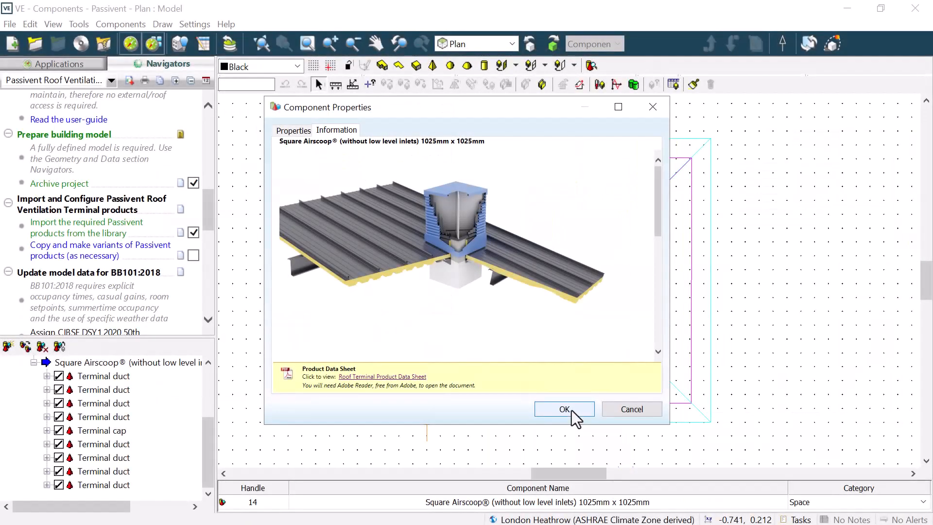
pyautogui.click(571, 410)
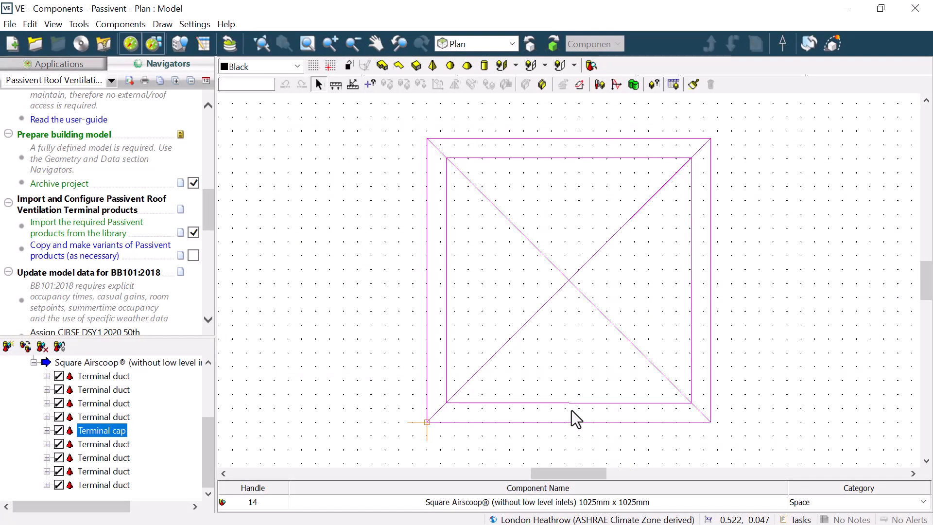
# Step: Clear the component body selection and mark the task for copying and making variants of Passivent products as complete
pyautogui.click(301, 324)
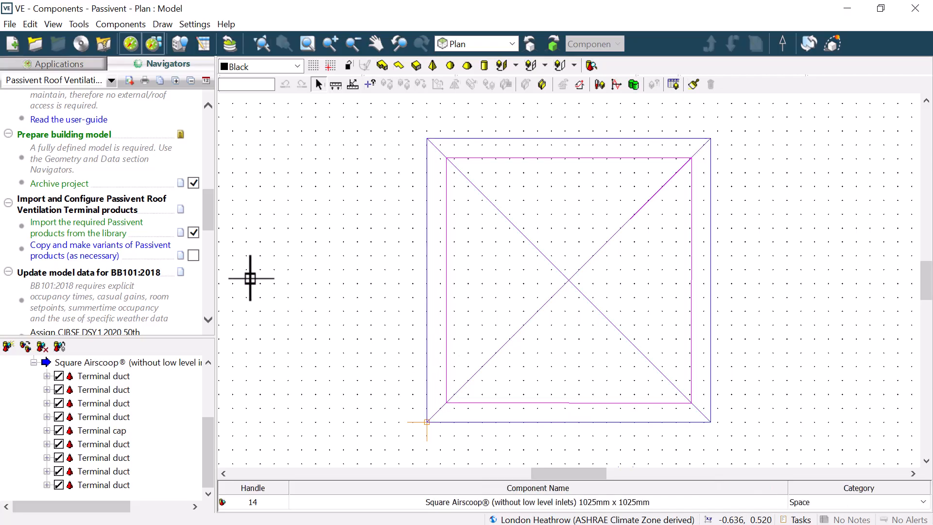
pyautogui.click(193, 255)
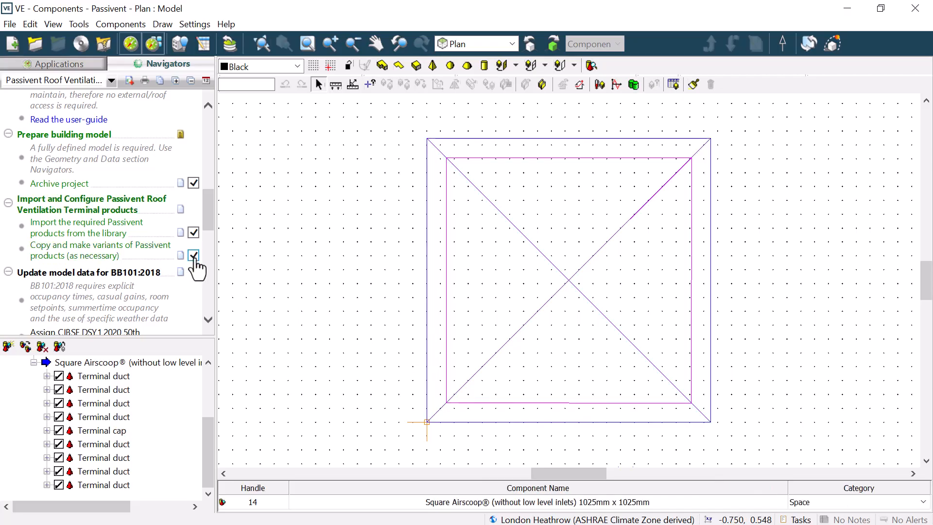
# Step: Assign LondonDSY2020H.fwt as the simulation weather file through the CIBSE DSY1 2020 50th percentile weather task
pyautogui.moveTo(211, 216); pyautogui.dragTo(212, 243)
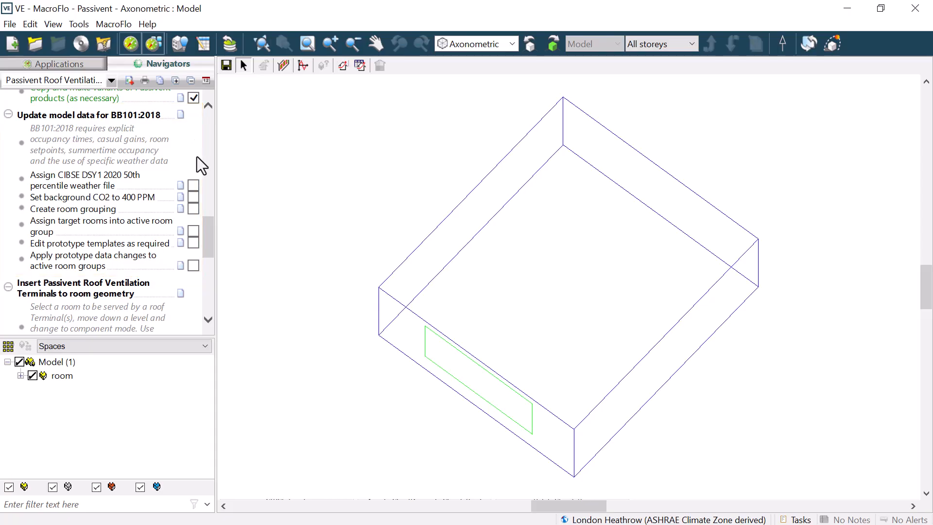
pyautogui.click(125, 181)
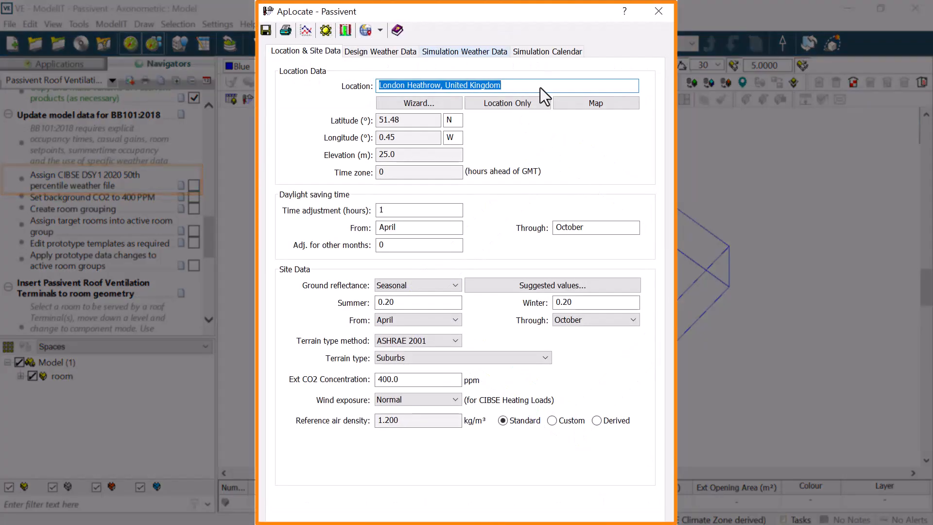
pyautogui.click(569, 87)
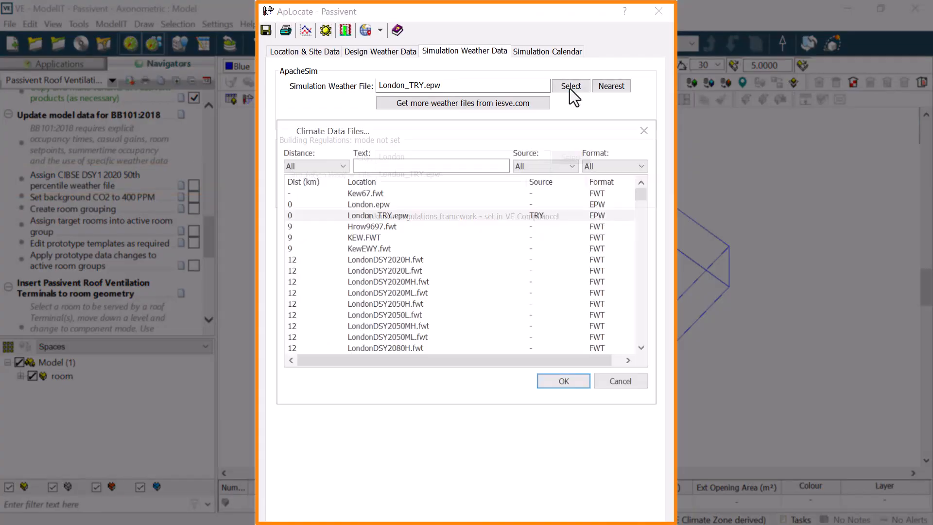
pyautogui.click(466, 259)
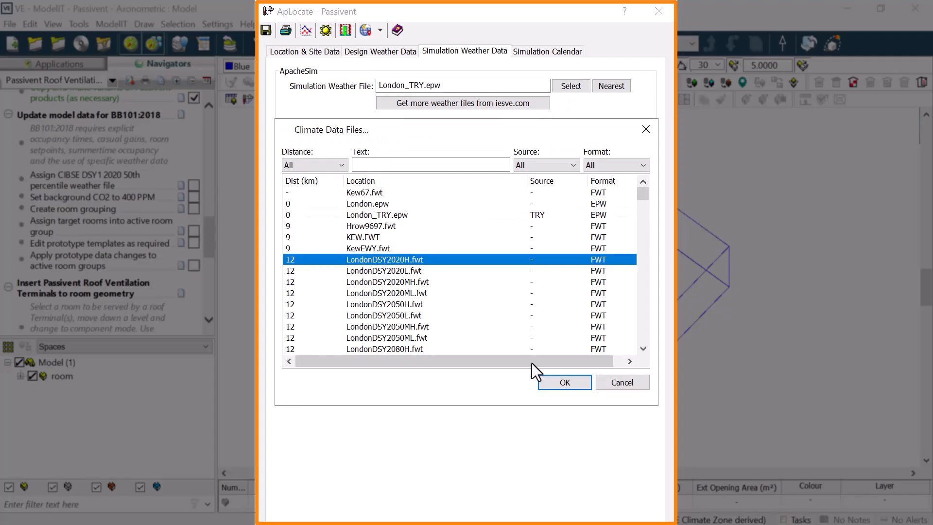
pyautogui.click(565, 382)
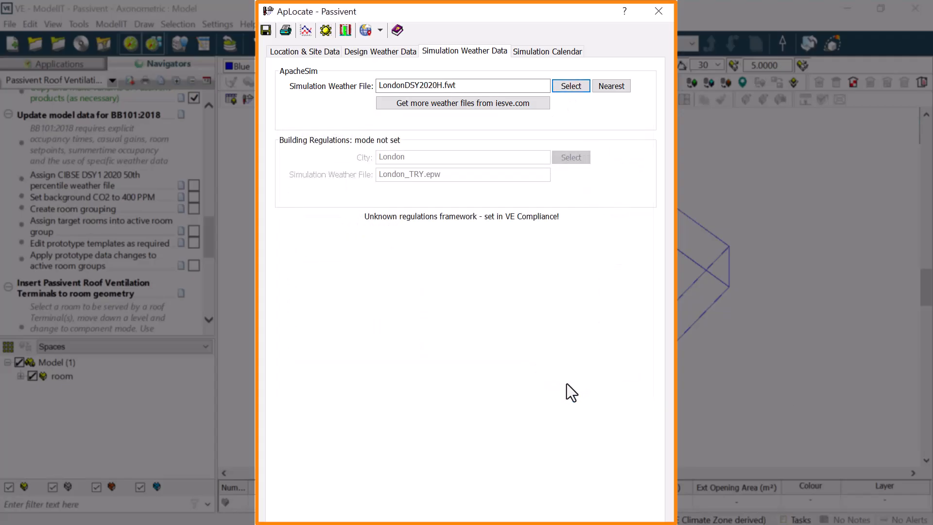
# Step: Save the simulation weather data and mark the CIBSE DSY1 2020 50th percentile weather file task as complete
pyautogui.click(267, 32)
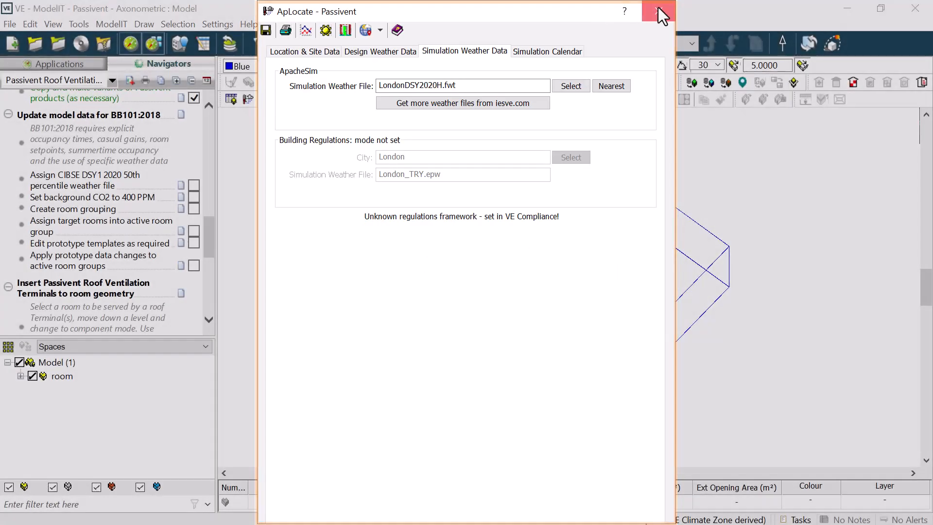
pyautogui.click(658, 11)
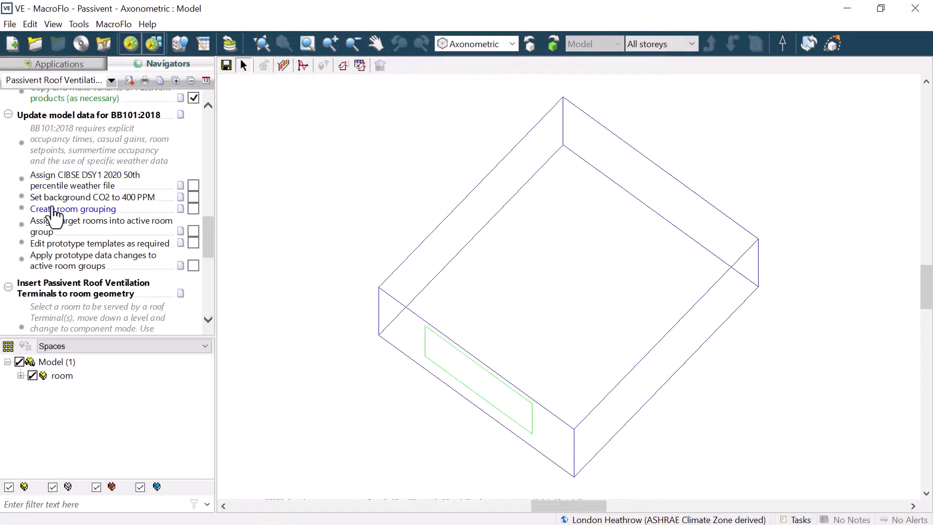
pyautogui.click(193, 185)
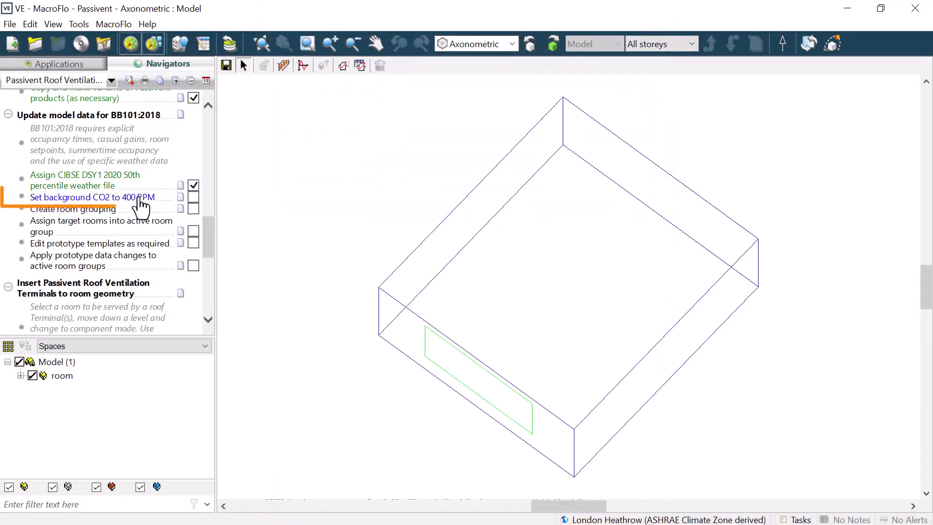
# Step: Check that the external CO2 concentration is 400 ppm and mark the background CO2 task as complete
pyautogui.click(140, 199)
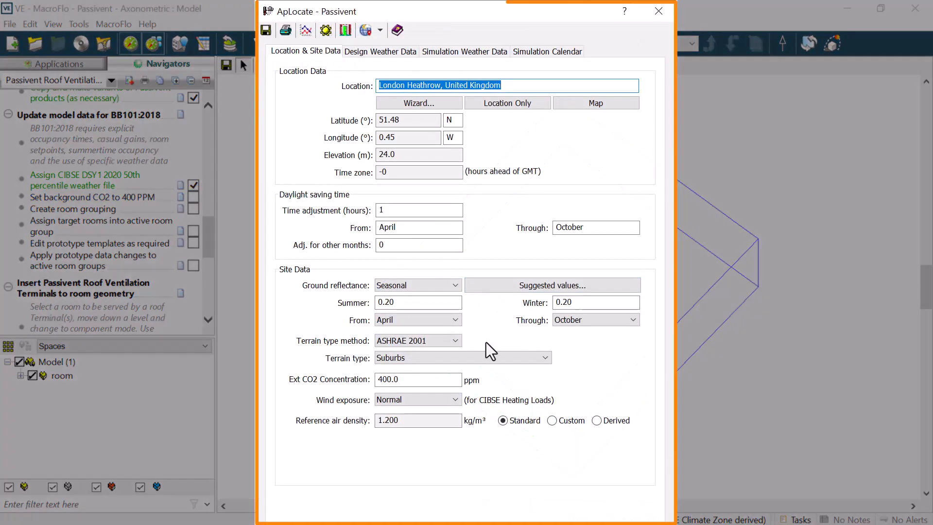
pyautogui.click(430, 379)
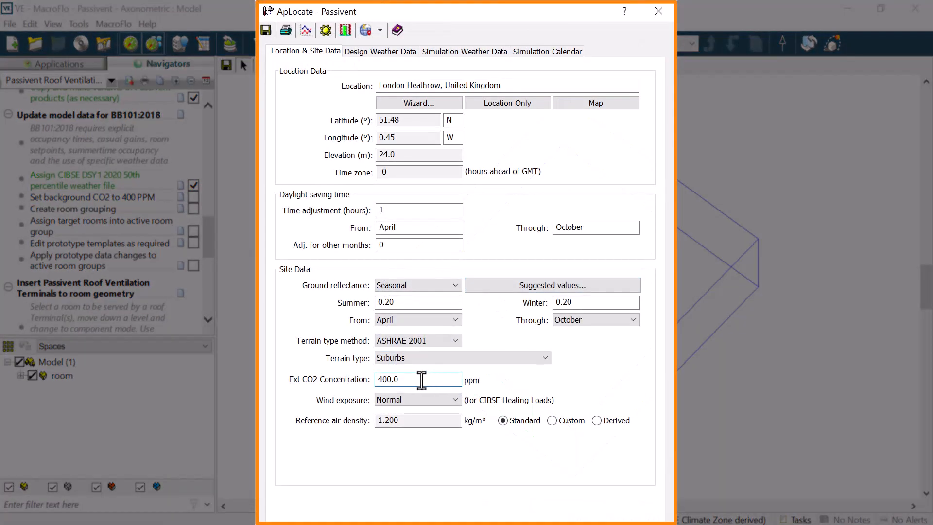
pyautogui.doubleClick(422, 380)
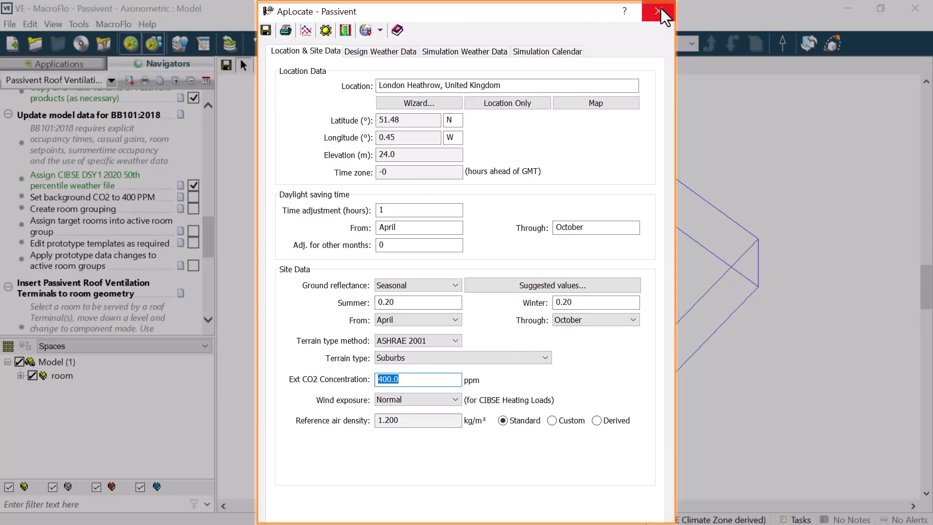
pyautogui.click(658, 11)
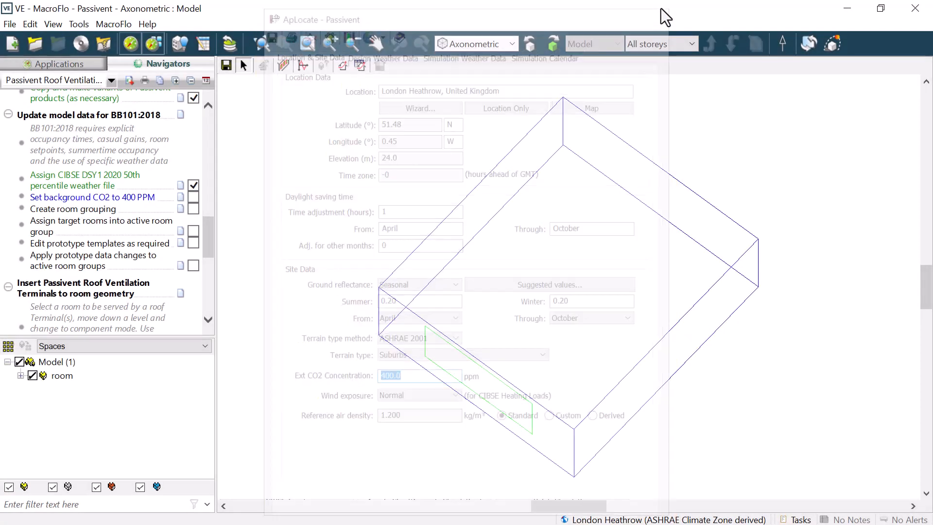
pyautogui.click(194, 197)
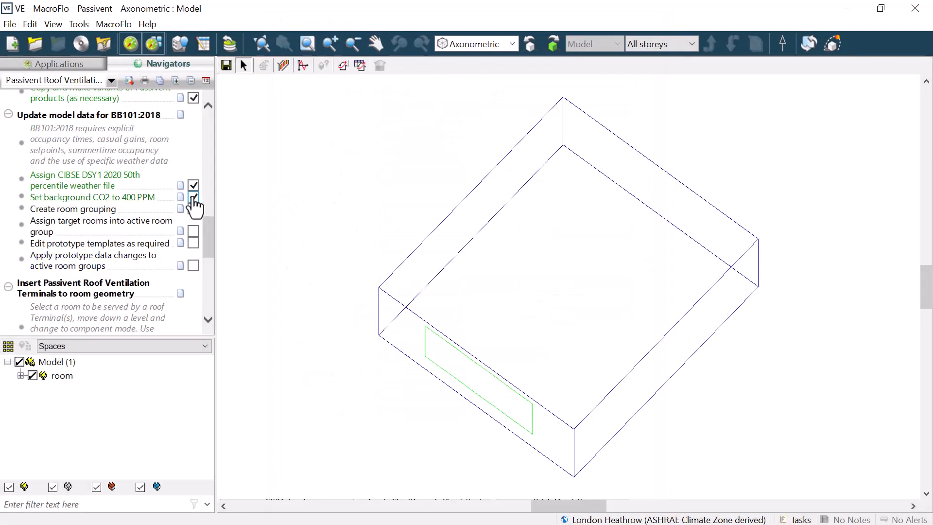
# Step: Create a grouping scheme named Passivent with its room group named "ventialted space"
pyautogui.click(25, 346)
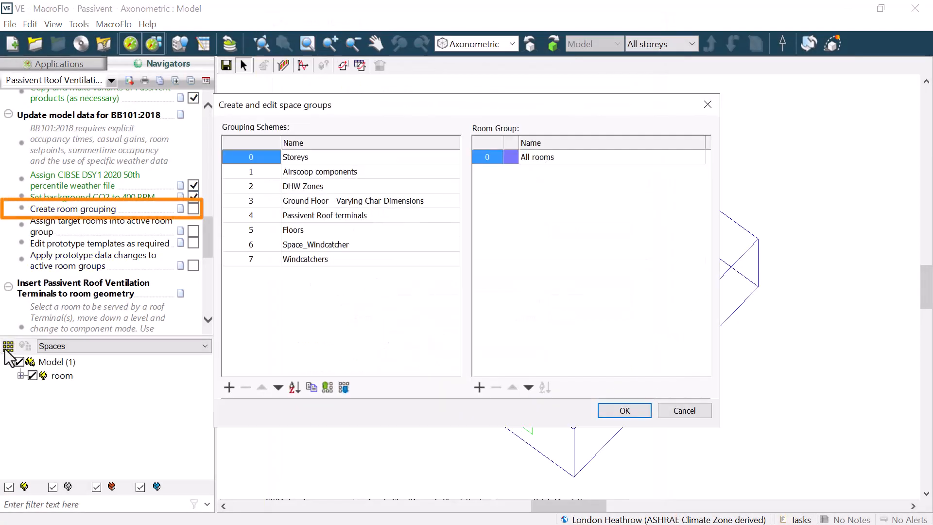
pyautogui.click(229, 387)
pyautogui.doubleClick(371, 171)
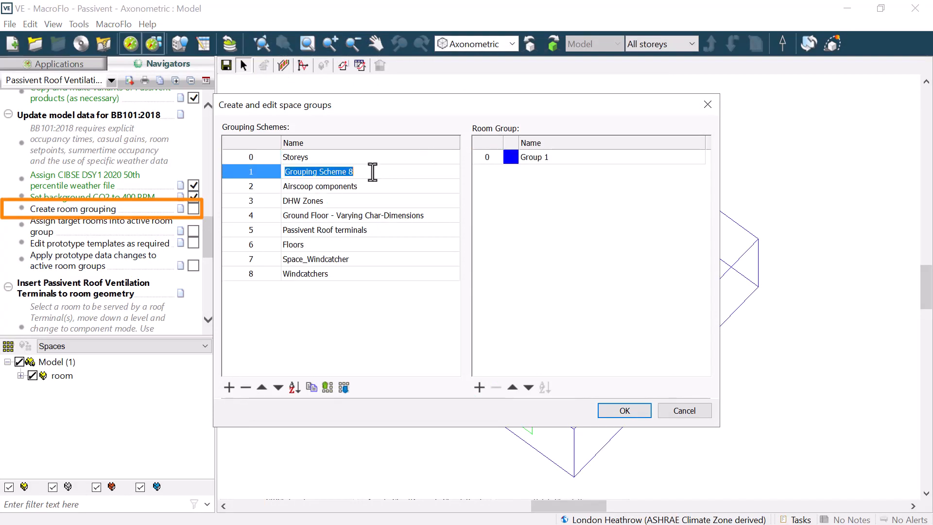
pyautogui.write('Passivent')
pyautogui.doubleClick(556, 158)
pyautogui.write('vent')
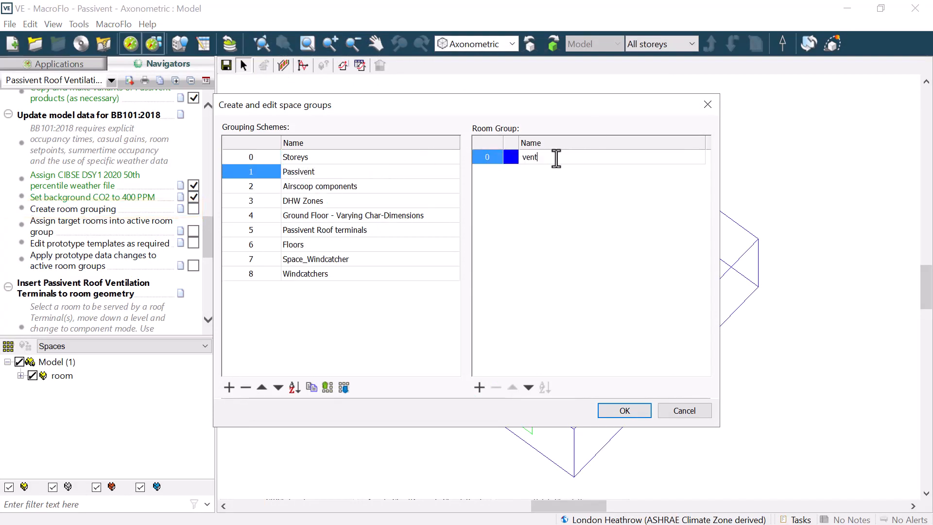
pyautogui.write('ialted space')
pyautogui.click(624, 411)
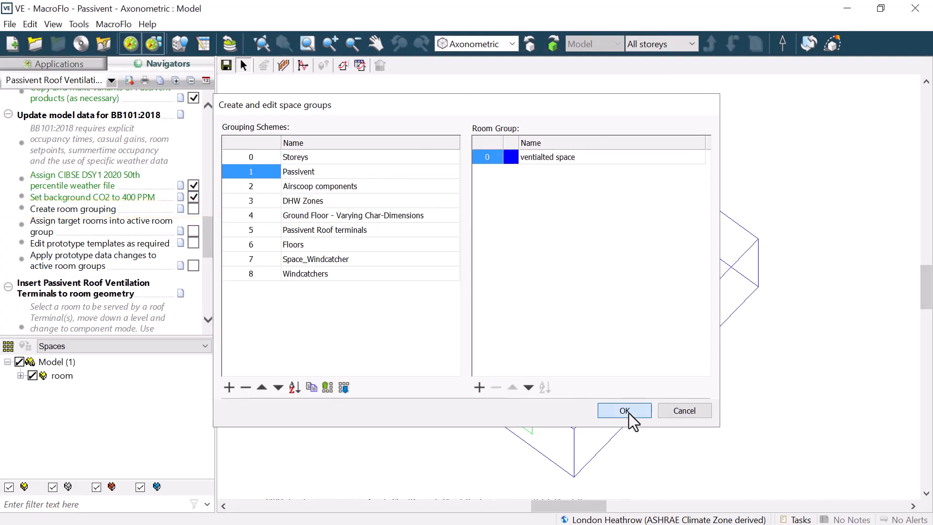
# Step: Display the Passivent grouping scheme with its room and mark the room grouping and target room assignment tasks as complete
pyautogui.click(146, 346)
pyautogui.click(107, 387)
pyautogui.click(21, 375)
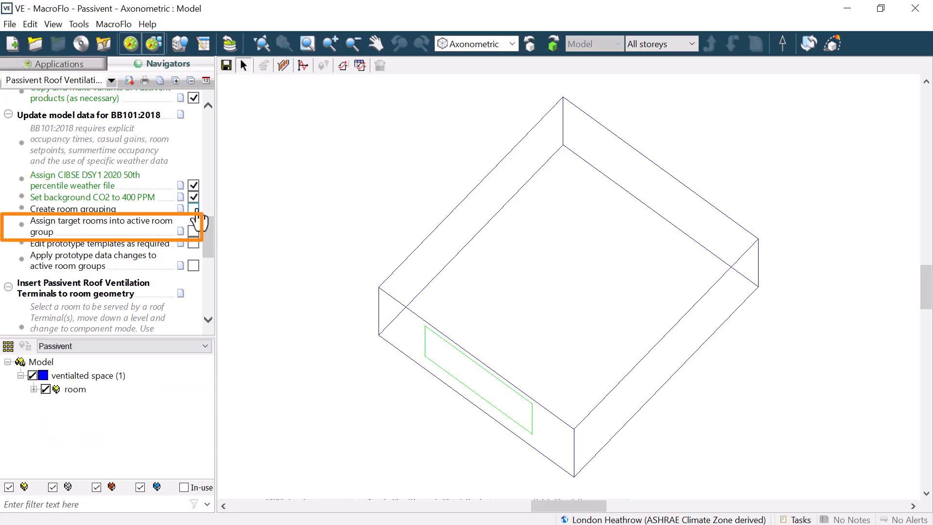
pyautogui.click(194, 208)
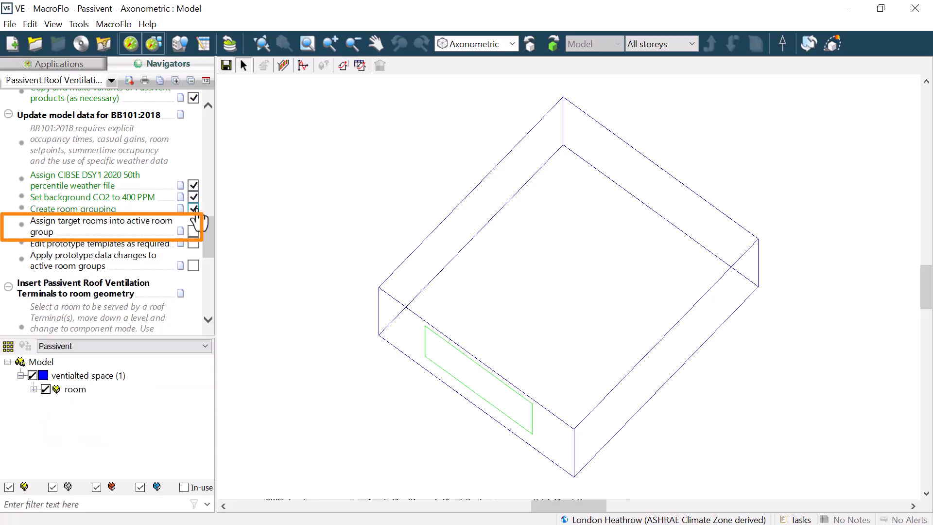
pyautogui.click(194, 230)
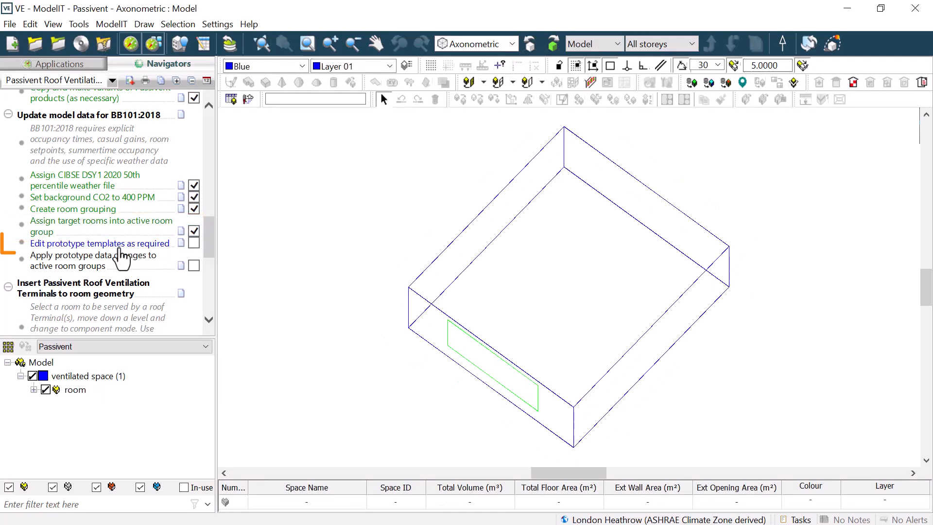
# Step: Review the Passivent classroom template's system, space conditions, internal gains, air exchanges, building regulations and comfort data
pyautogui.click(120, 244)
pyautogui.click(286, 83)
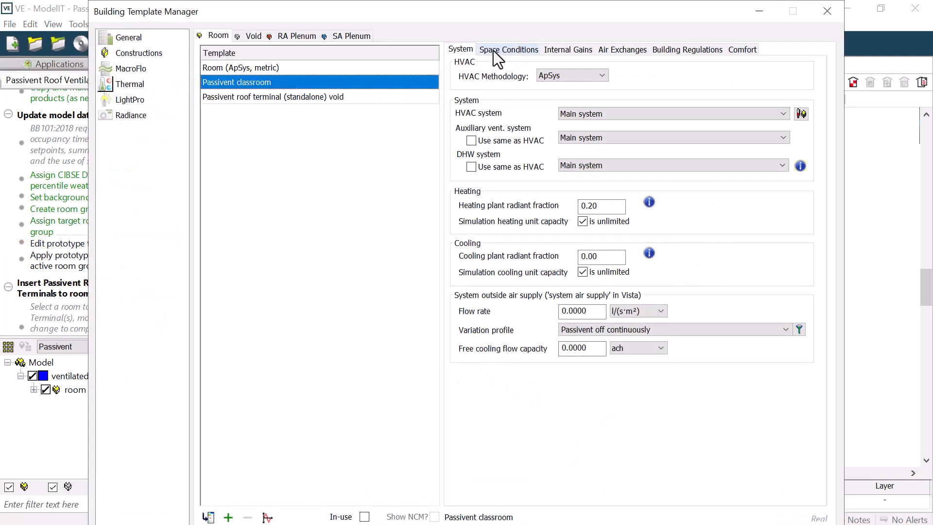
pyautogui.click(493, 50)
pyautogui.click(563, 50)
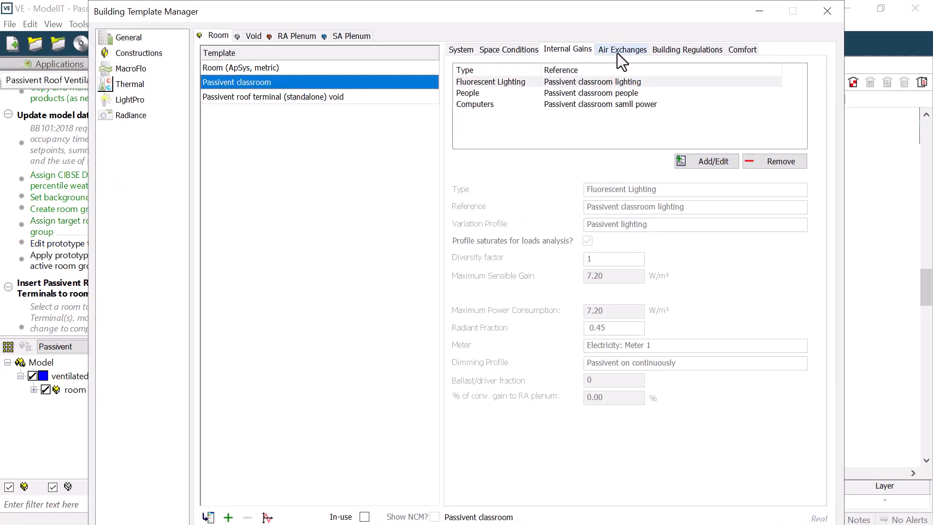
pyautogui.click(617, 50)
pyautogui.click(686, 50)
pyautogui.click(742, 49)
pyautogui.click(827, 12)
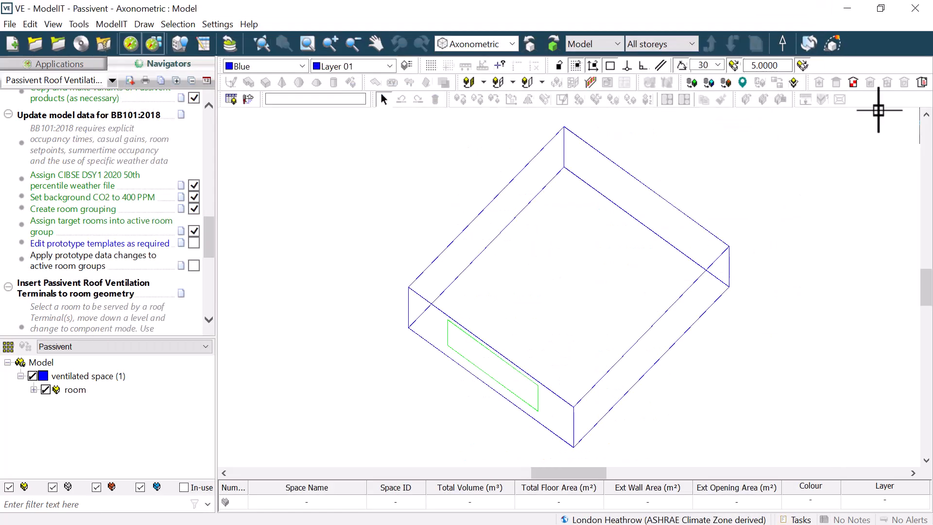
# Step: Apply the prototype data changes to the active room groups and mark that task as complete
pyautogui.click(129, 265)
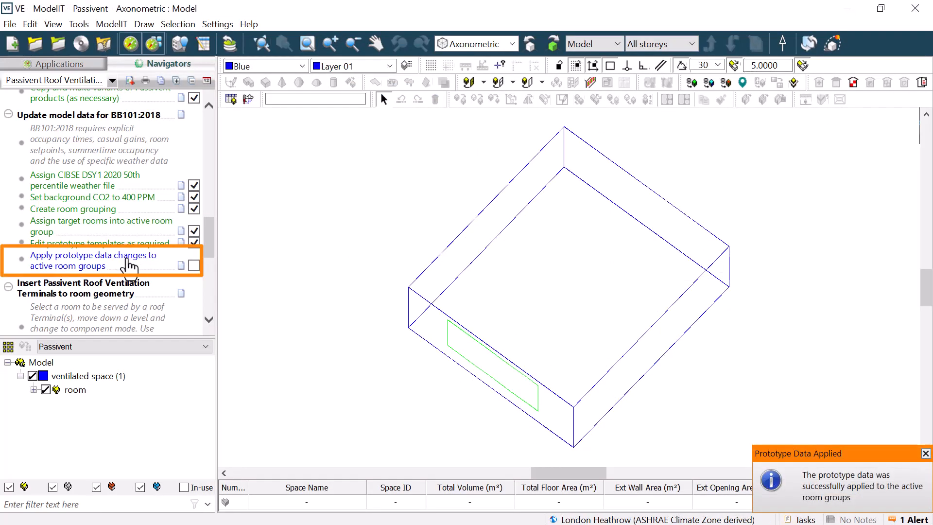
pyautogui.click(926, 453)
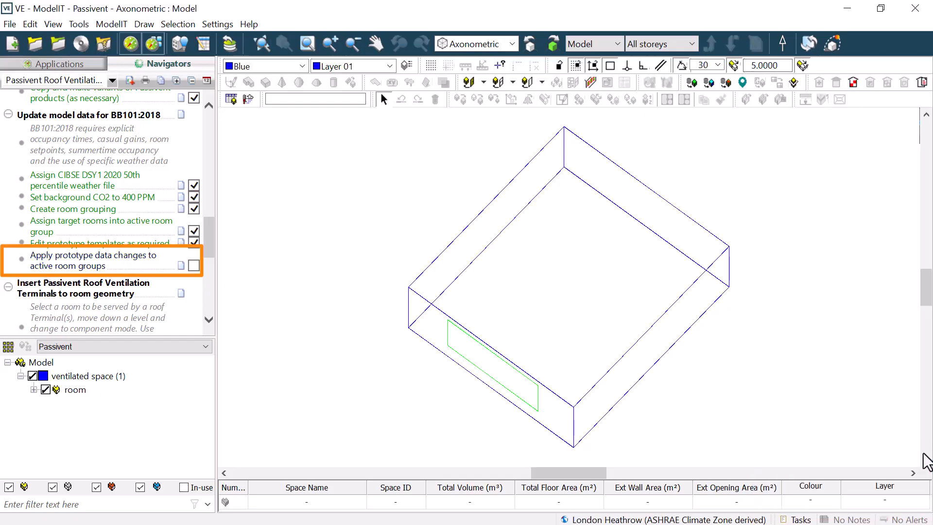
pyautogui.click(193, 265)
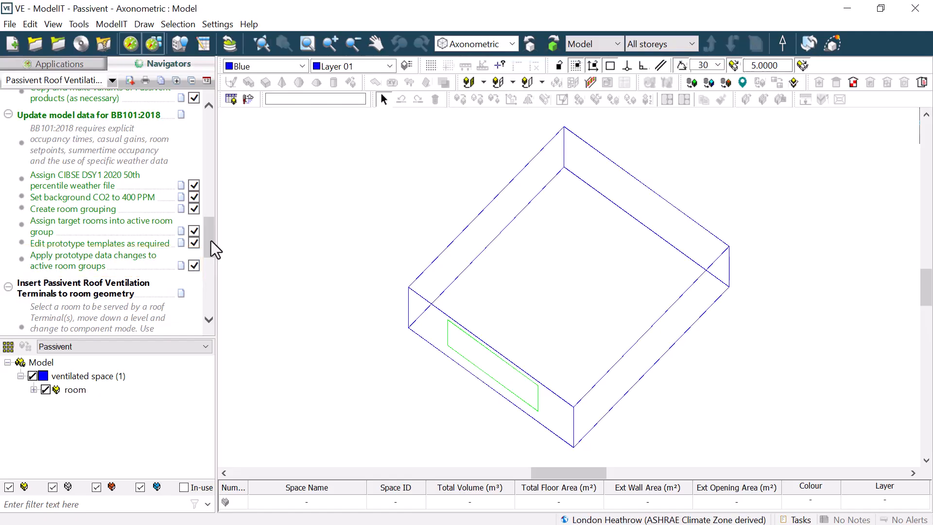
# Step: Select the room for the roof terminal, move down one level into it and switch to component mode
pyautogui.moveTo(211, 240); pyautogui.dragTo(206, 273)
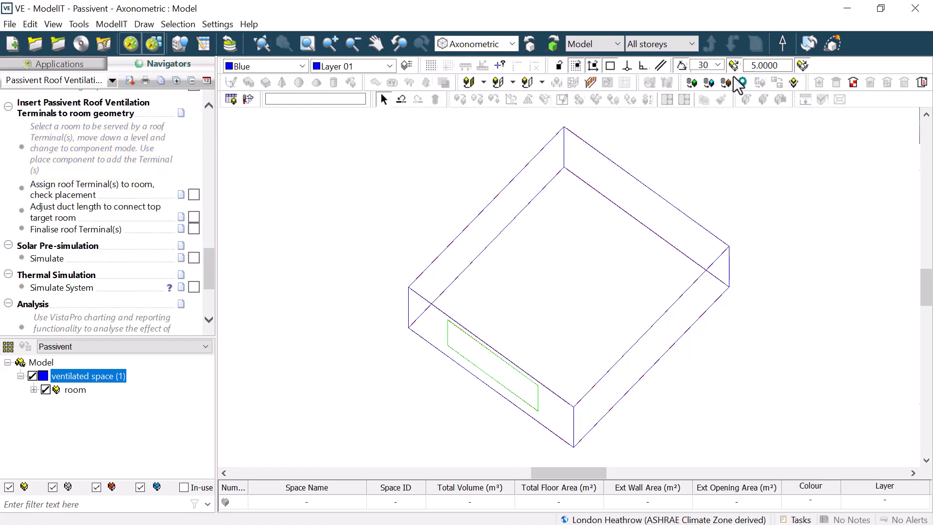
pyautogui.click(632, 233)
pyautogui.click(627, 241)
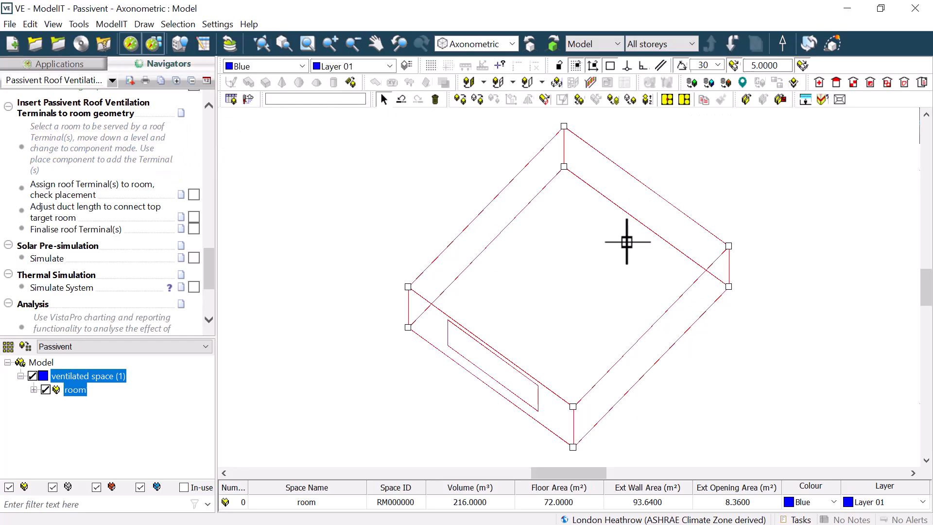
pyautogui.click(734, 44)
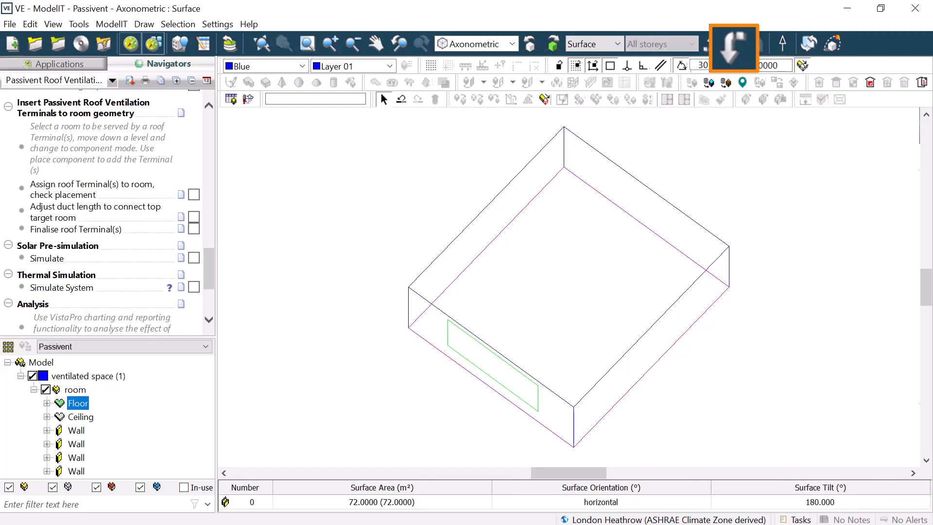
pyautogui.click(618, 44)
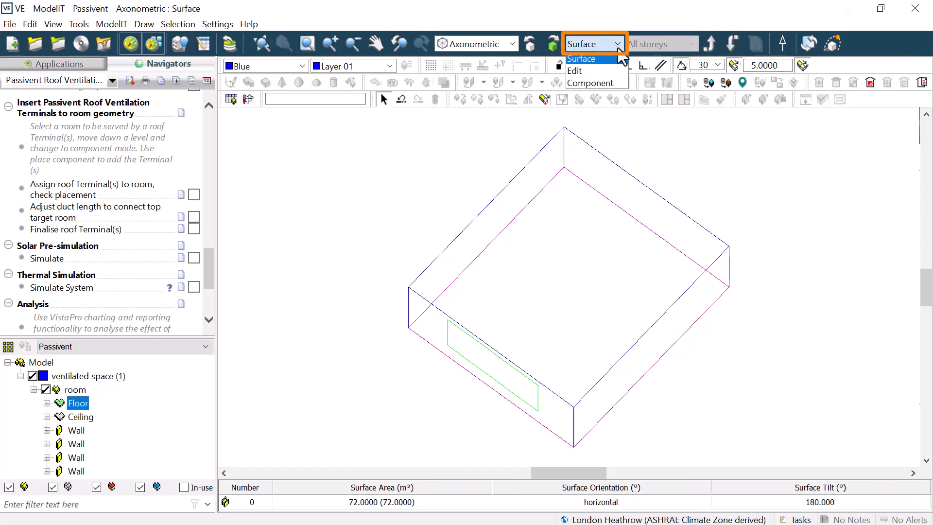
pyautogui.click(596, 83)
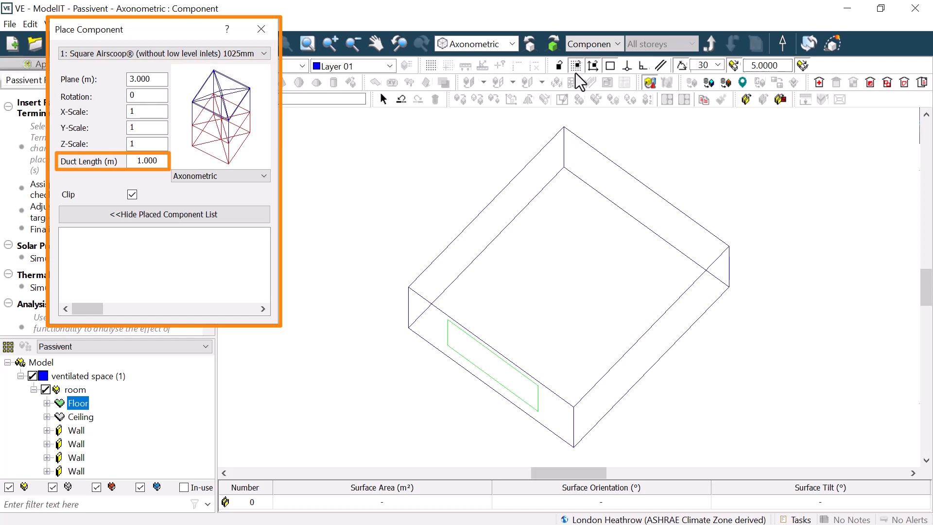
# Step: Switch to the plan view and set the grid's X and Y dimensions to 0.5 m
pyautogui.click(512, 44)
pyautogui.click(473, 62)
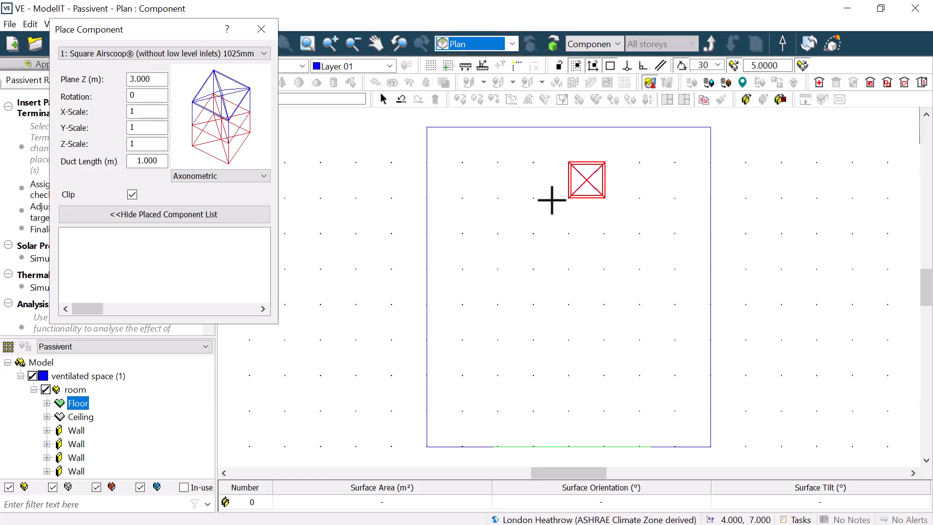
pyautogui.click(430, 65)
pyautogui.moveTo(445, 149); pyautogui.dragTo(351, 149)
pyautogui.write('0.5')
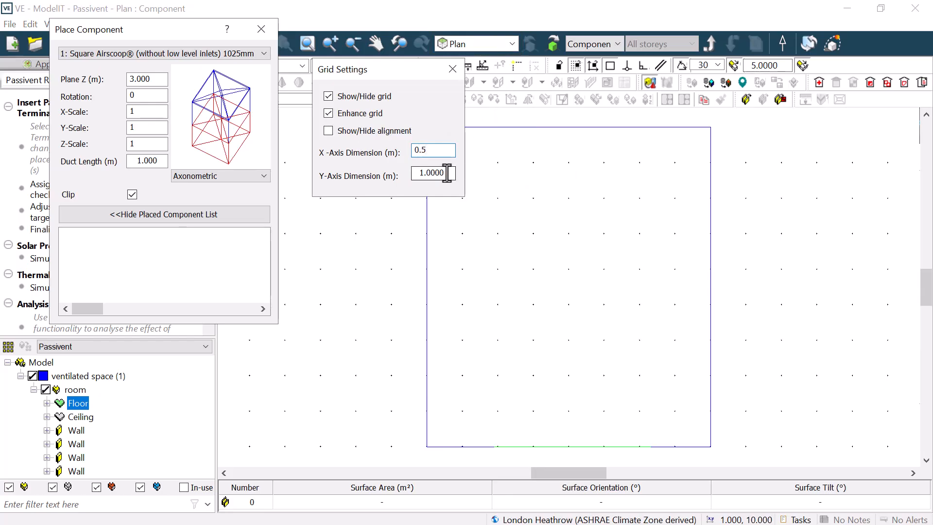
pyautogui.moveTo(445, 173); pyautogui.dragTo(350, 180)
pyautogui.write('0.5')
pyautogui.press('Return')
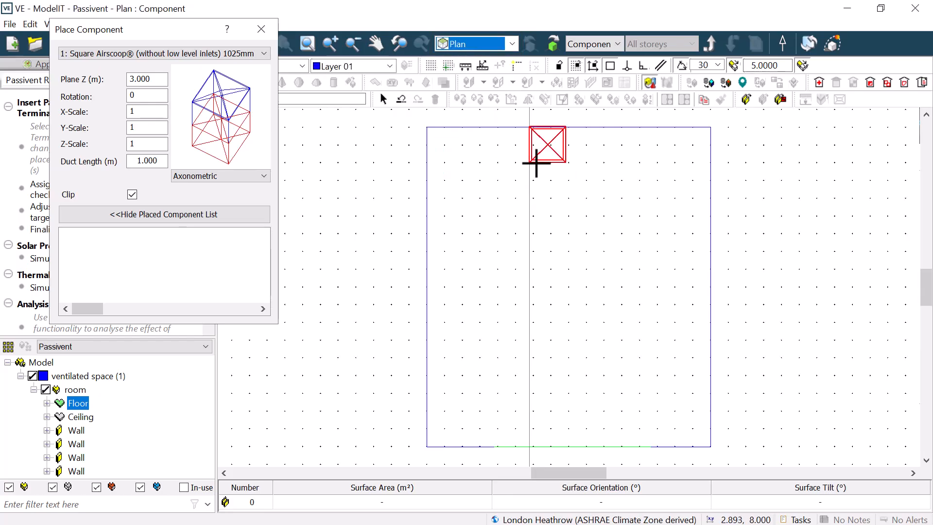
# Step: Place the 1025 mm Square Airscoop at 3.500, 7.000 in the room plan and display it in front view
pyautogui.click(543, 193)
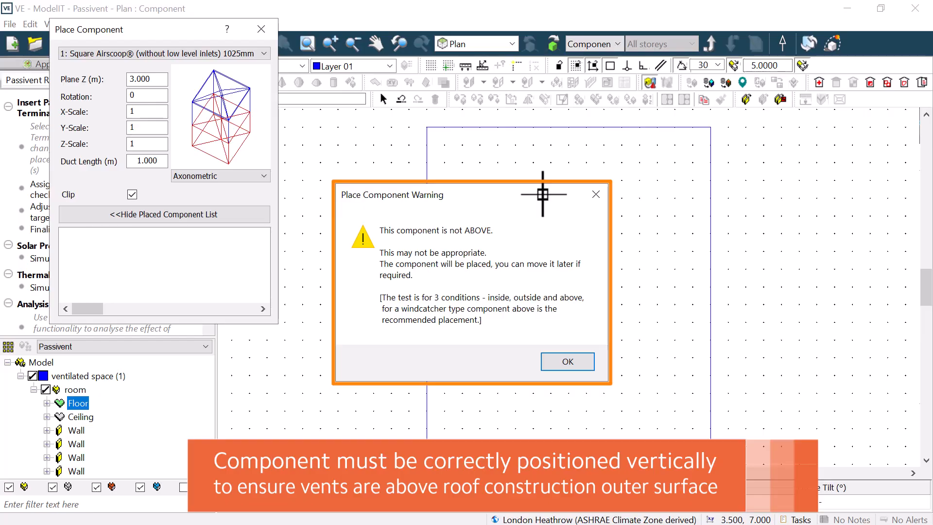
pyautogui.click(568, 362)
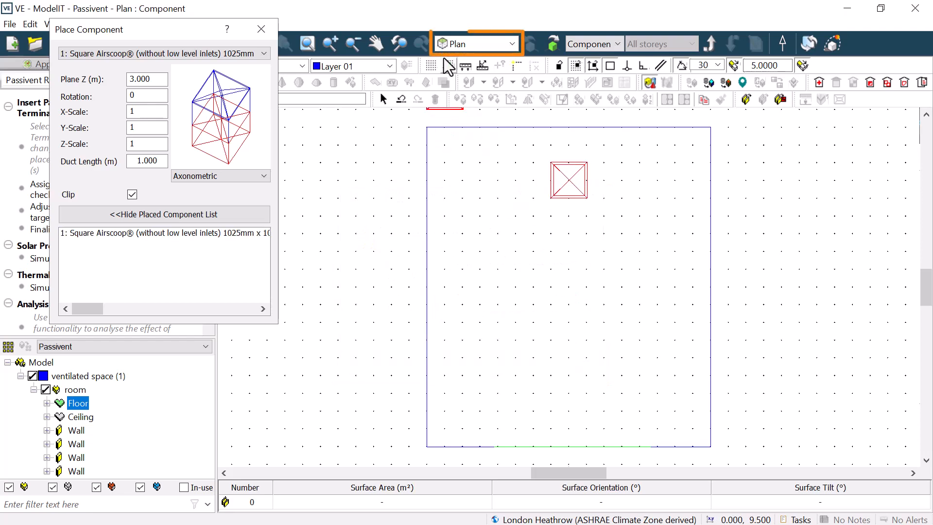
pyautogui.click(481, 45)
pyautogui.click(467, 98)
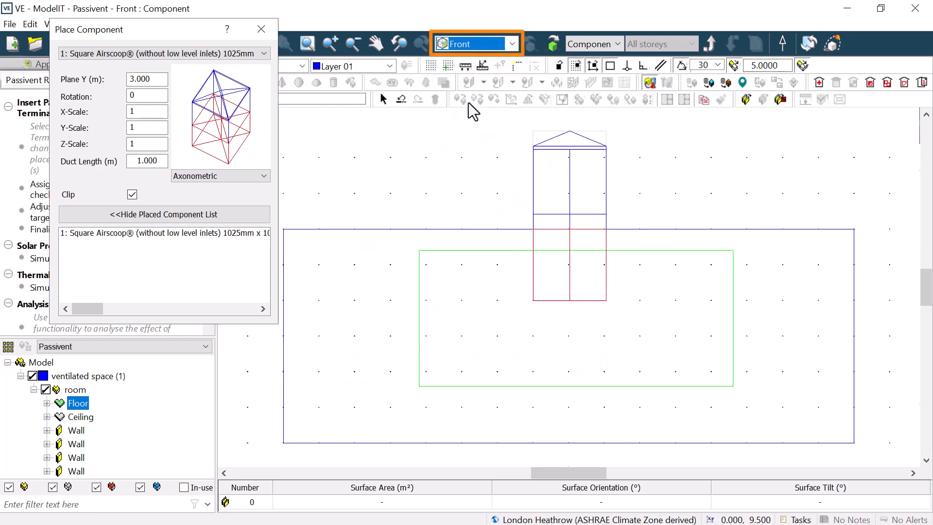
pyautogui.press('Escape')
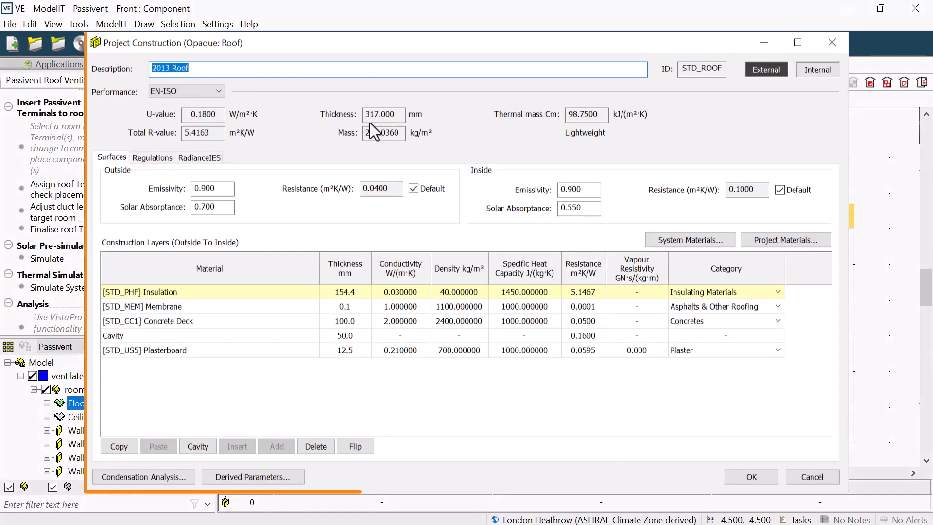
# Step: Check the roof construction's thickness and move the Airscoop terminal up by 0.5 m relative to the roof in front view
pyautogui.moveTo(397, 118); pyautogui.dragTo(335, 112)
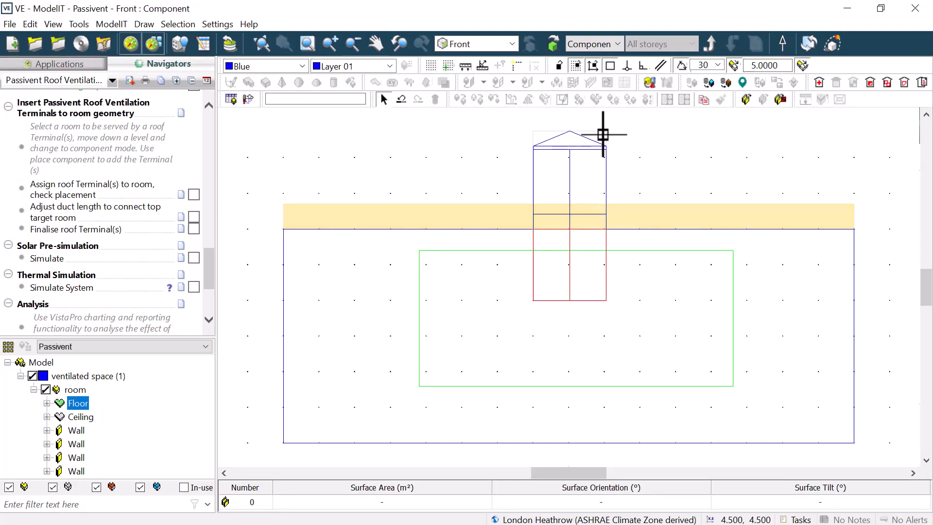
pyautogui.click(577, 154)
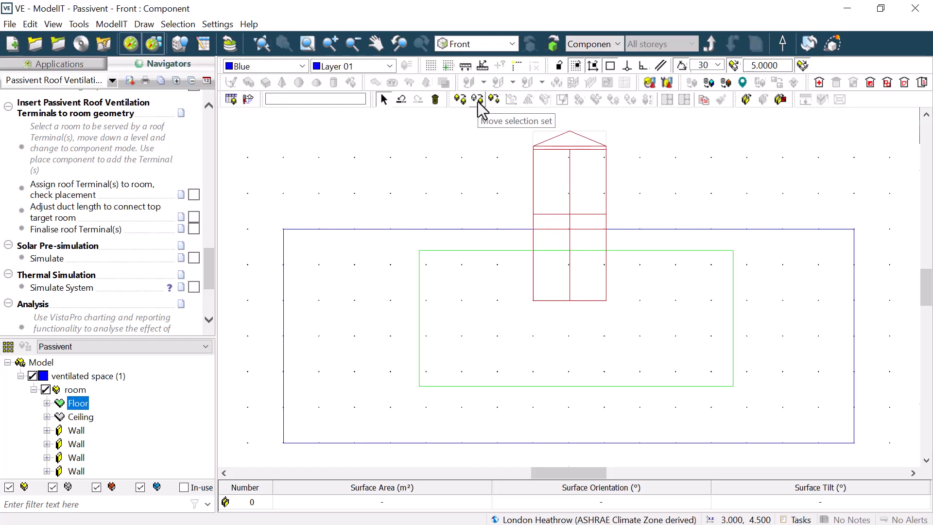
pyautogui.click(481, 110)
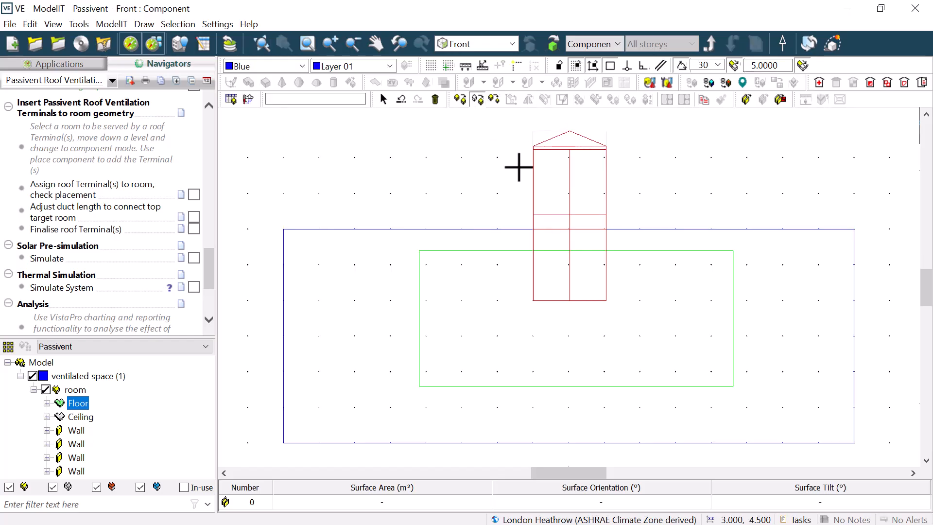
pyautogui.scroll(1, 583, 266)
pyautogui.click(611, 307)
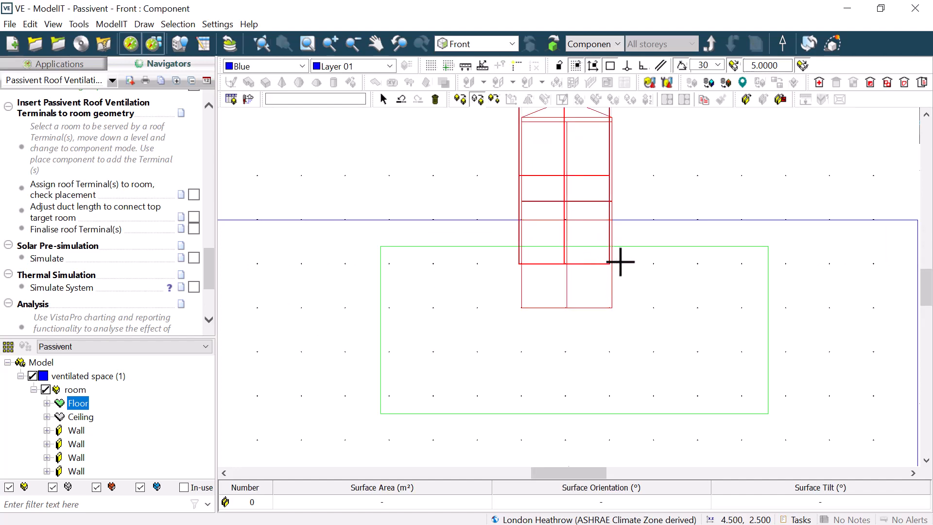
pyautogui.click(616, 261)
pyautogui.scroll(-1, 614, 277)
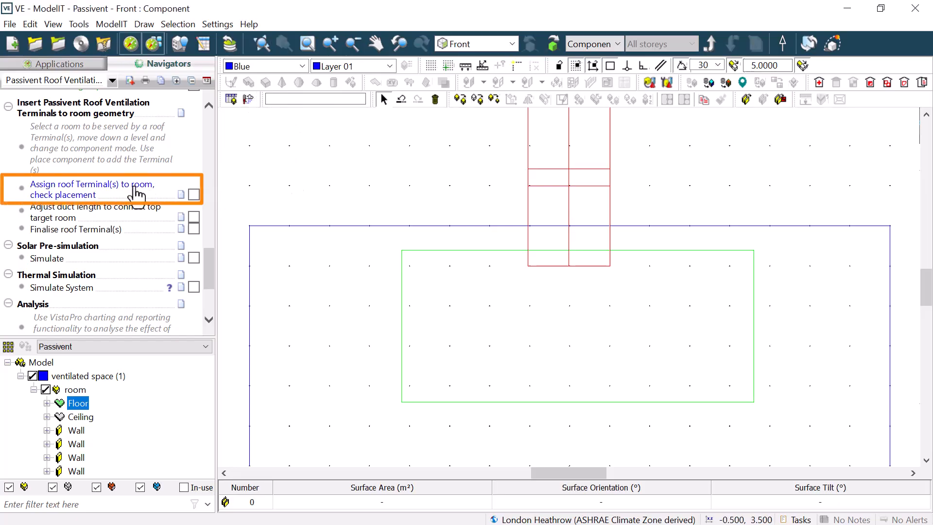
# Step: Mark the terminal assignment task complete, then review the placed Airscoop's duct length and mark the duct adjustment task complete
pyautogui.click(195, 197)
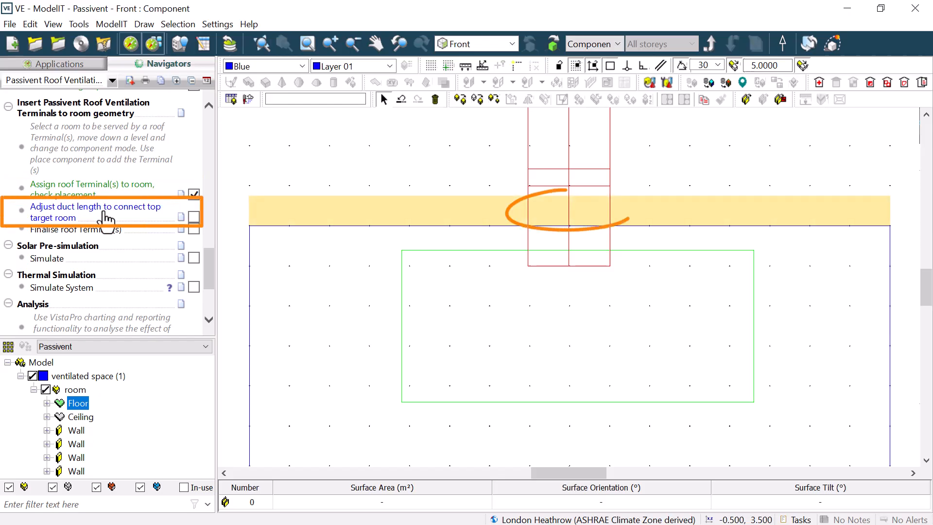
pyautogui.click(86, 218)
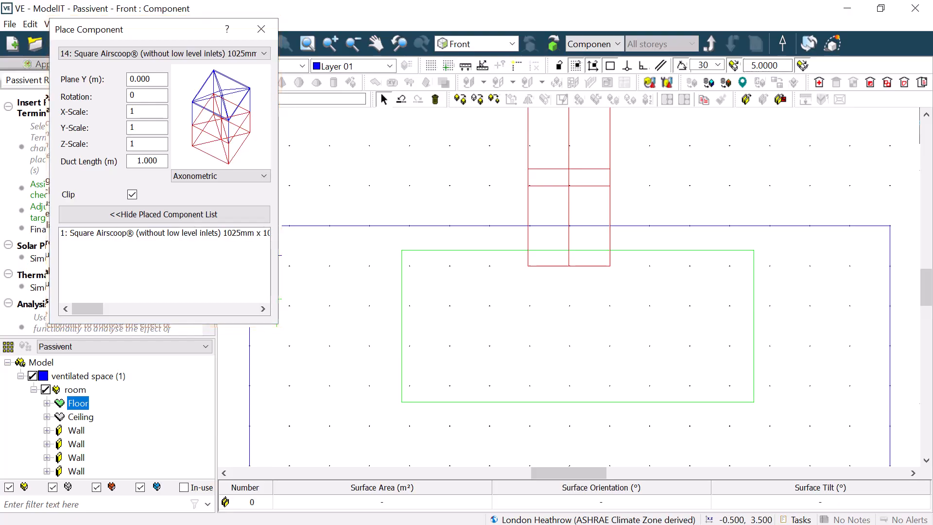
pyautogui.click(197, 217)
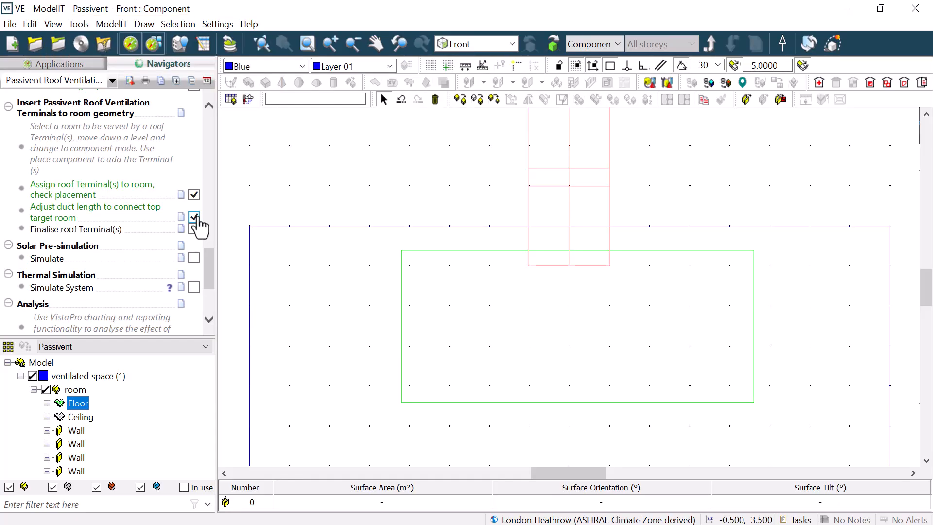
# Step: Finalise the roof terminal in the model and mark that navigator task as complete
pyautogui.click(117, 232)
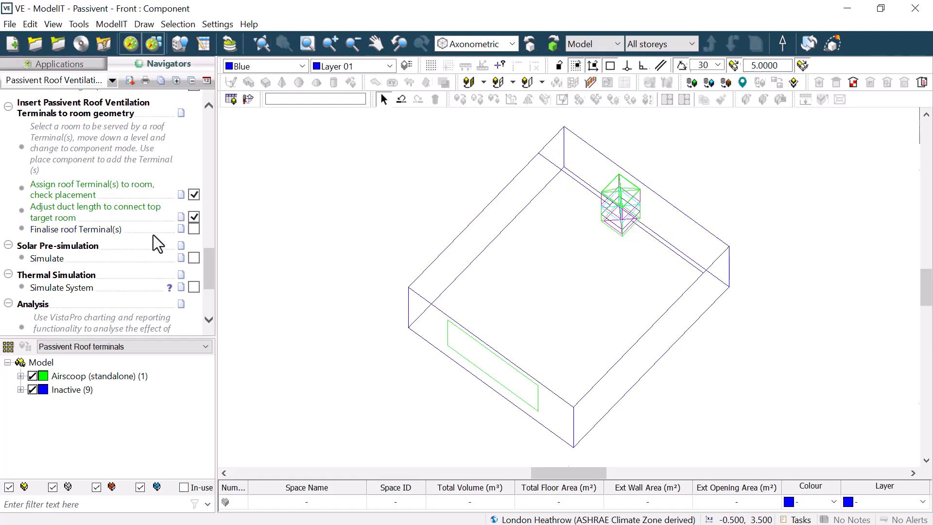
pyautogui.click(194, 229)
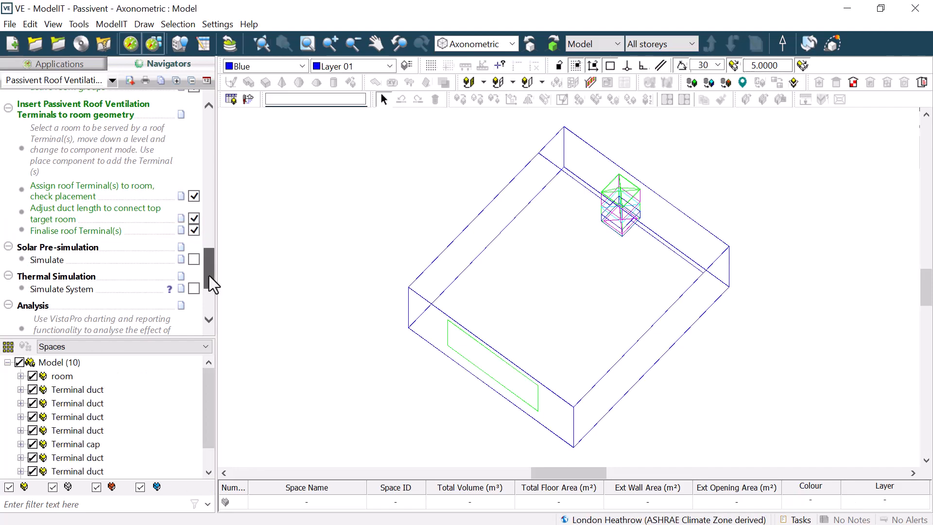
# Step: Run the solar pre-simulation in SunCast and close the simulation task window
pyautogui.scroll(-4, 208, 301)
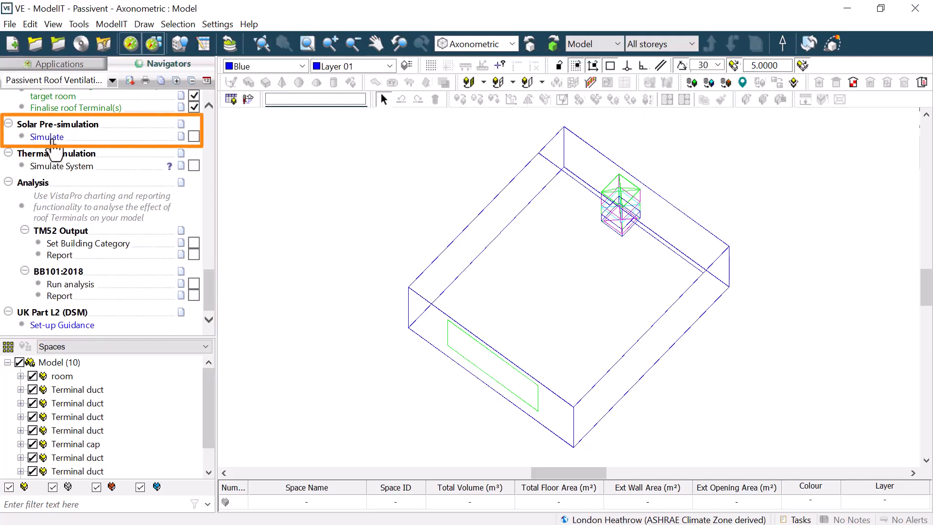
pyautogui.click(52, 139)
pyautogui.click(510, 323)
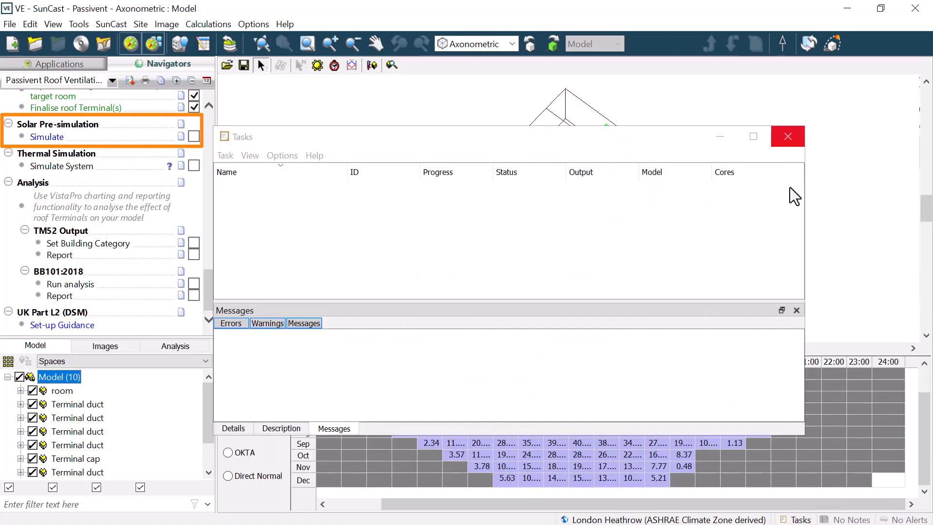
pyautogui.click(788, 136)
# Step: Display the Direct Normal solar data table and mark the solar pre-simulation task as complete
pyautogui.click(229, 430)
pyautogui.click(243, 476)
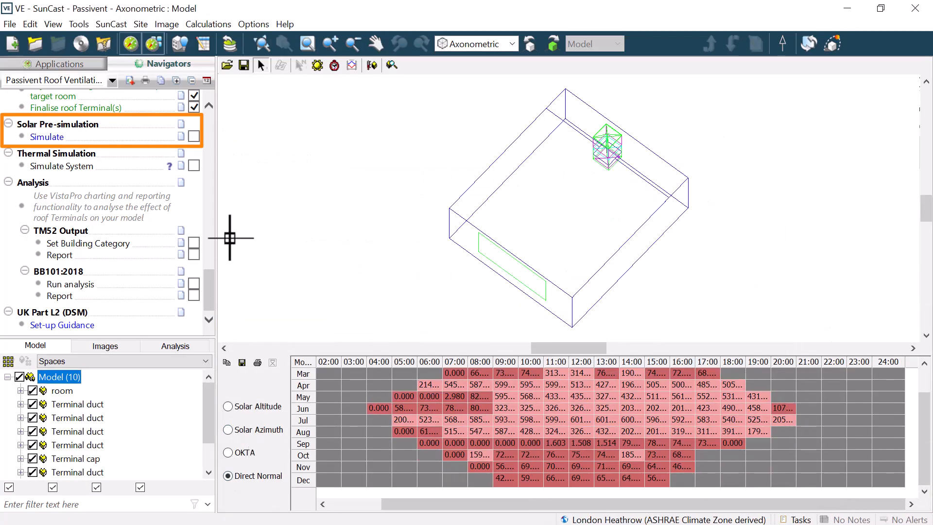
pyautogui.click(194, 138)
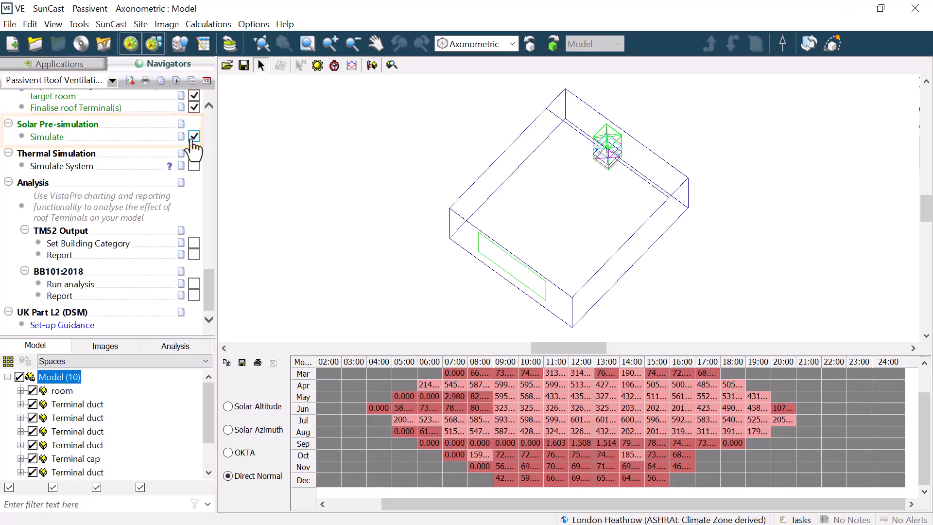
# Step: Open the thermal system simulation settings and name the results file Passivent demo.aps
pyautogui.click(84, 174)
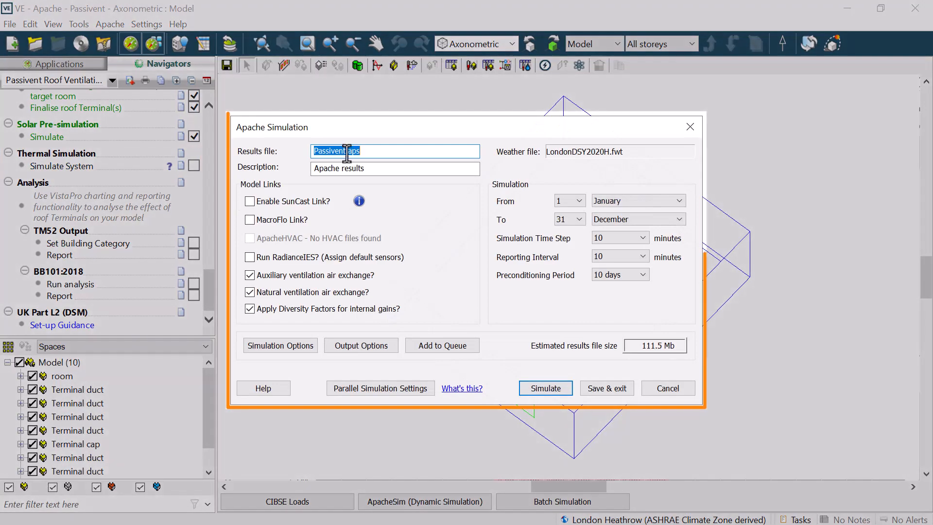
pyautogui.click(346, 151)
pyautogui.write('demo.aps')
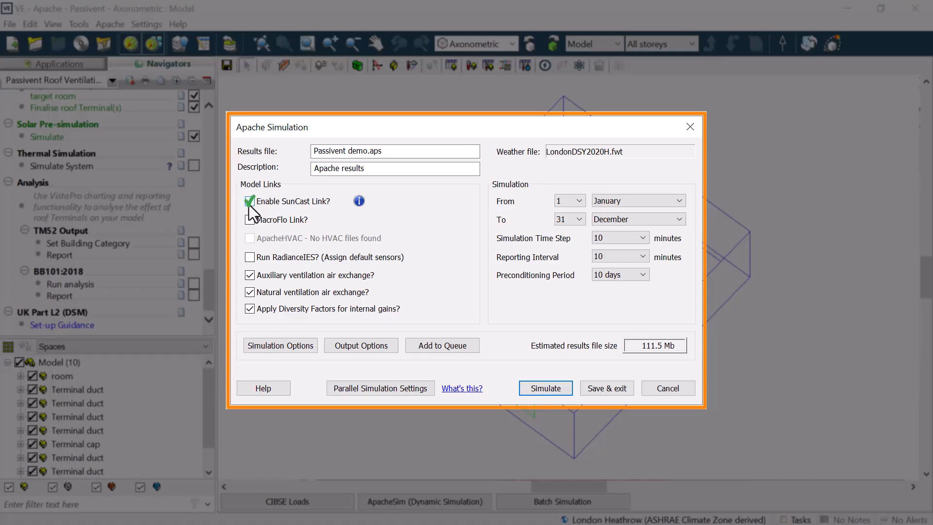
# Step: Enable the SunCast and MacroFlo links, disable auxiliary ventilation, natural ventilation and diversity factors, and run the thermal simulation
pyautogui.click(249, 219)
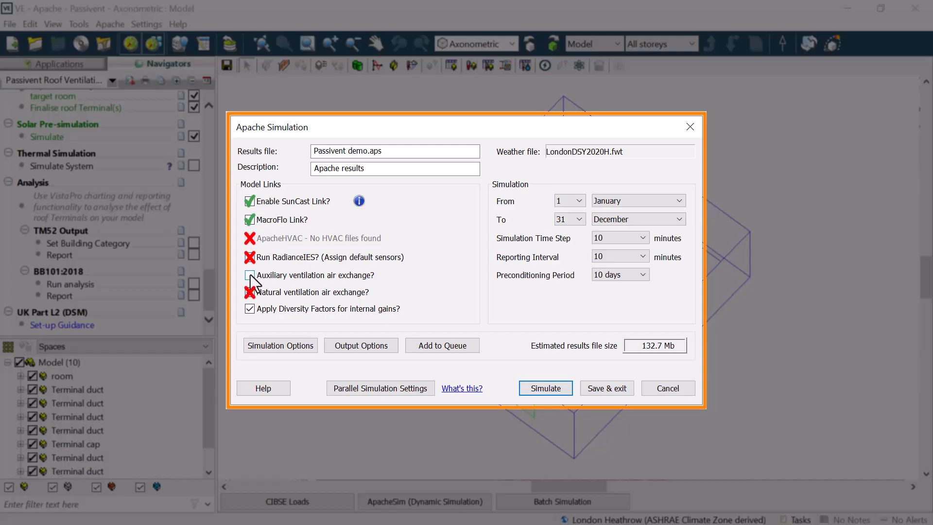
pyautogui.click(249, 275)
pyautogui.click(250, 308)
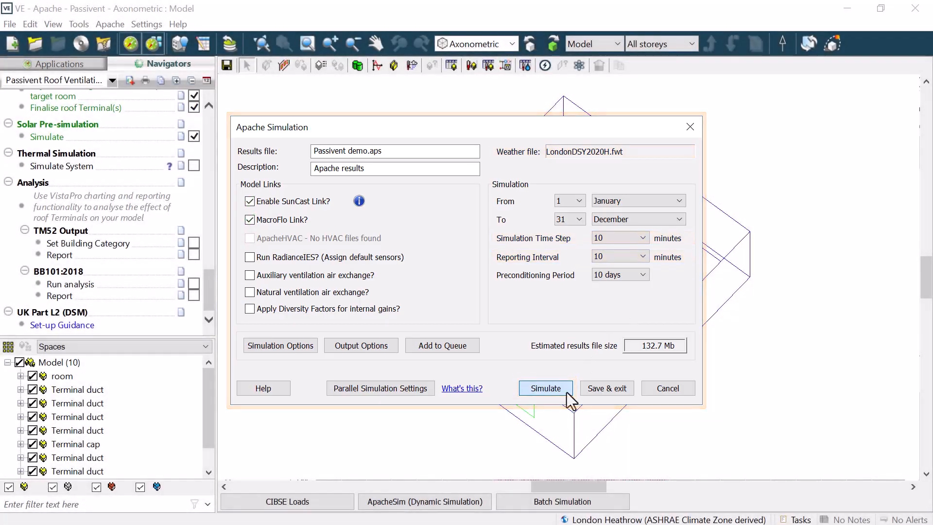
pyautogui.click(566, 392)
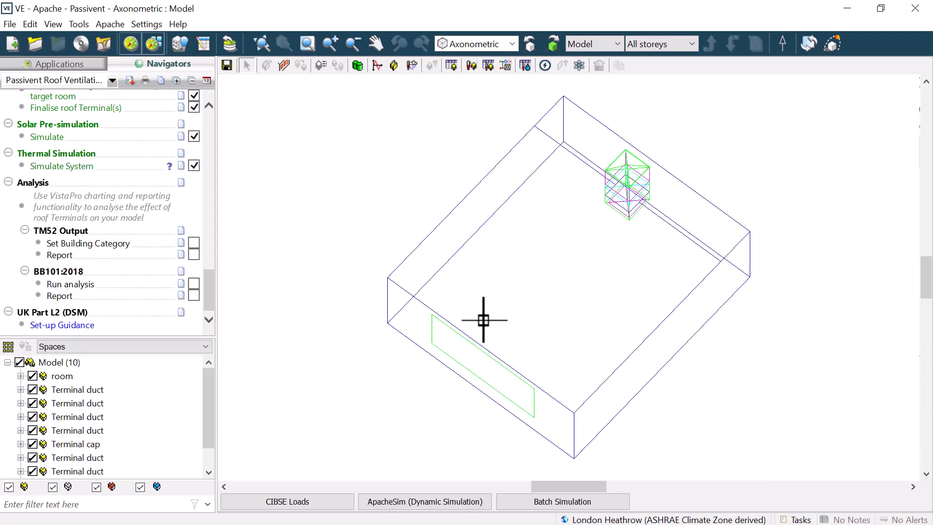
# Step: Switch to the VistaPro analysis application and return to the Analysis section of the Passivent navigator
pyautogui.click(53, 23)
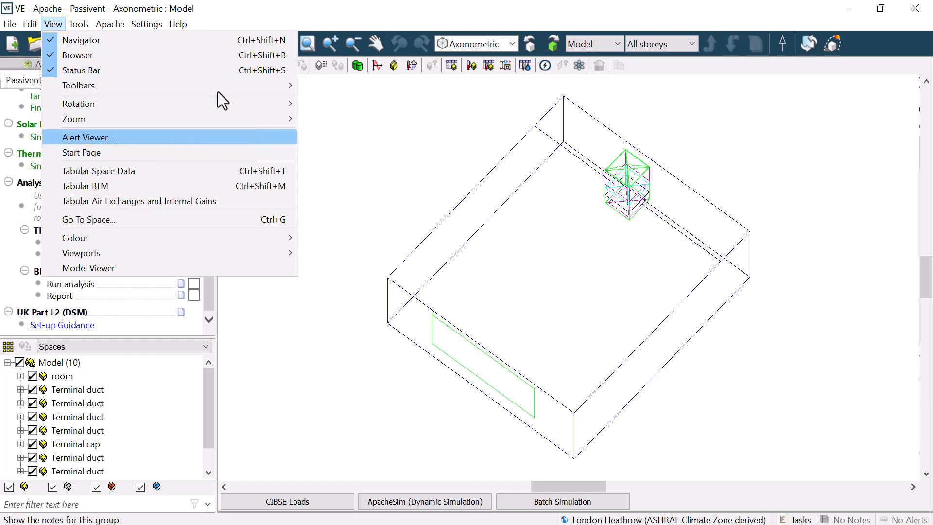
pyautogui.press('Escape')
pyautogui.click(65, 66)
pyautogui.scroll(-4, 126, 226)
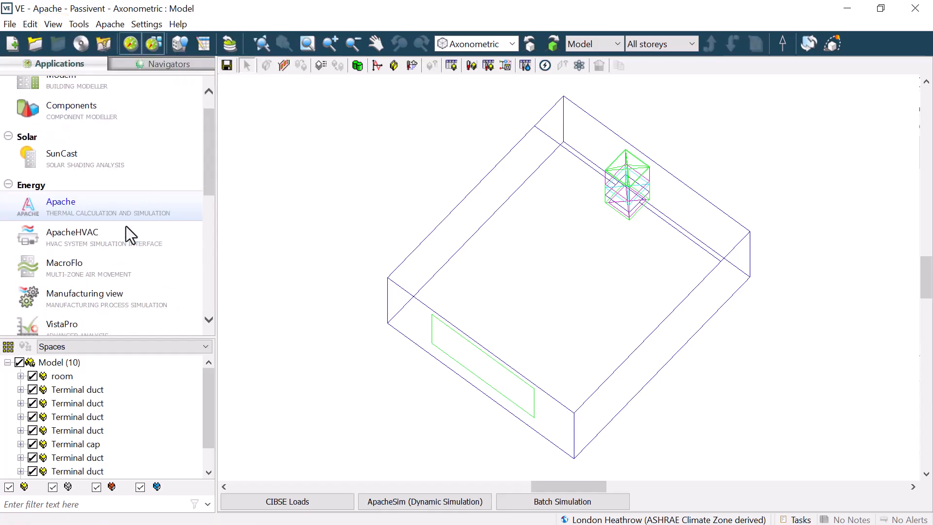
pyautogui.click(91, 235)
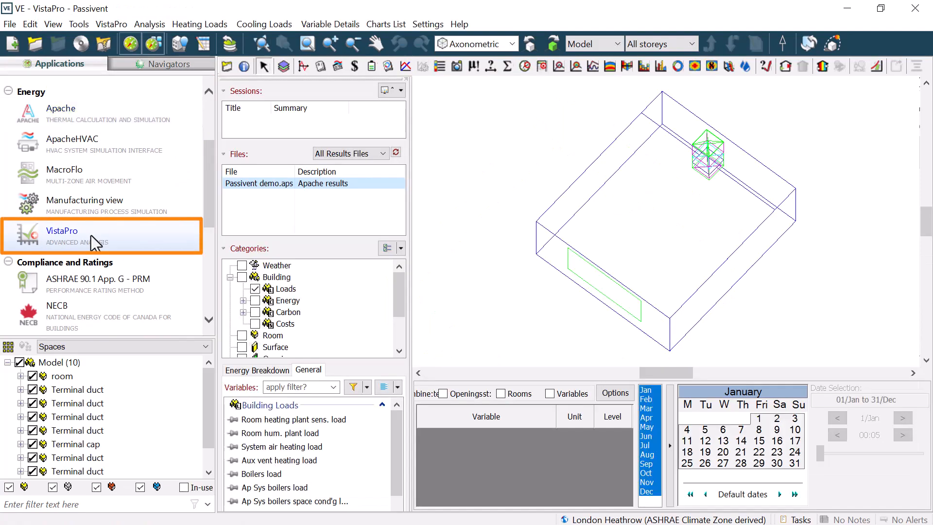
pyautogui.click(162, 68)
pyautogui.click(193, 166)
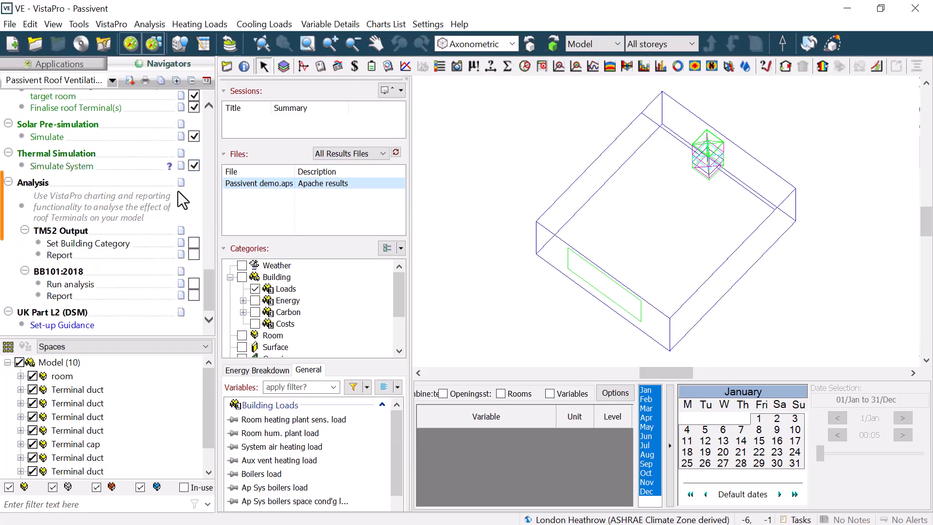